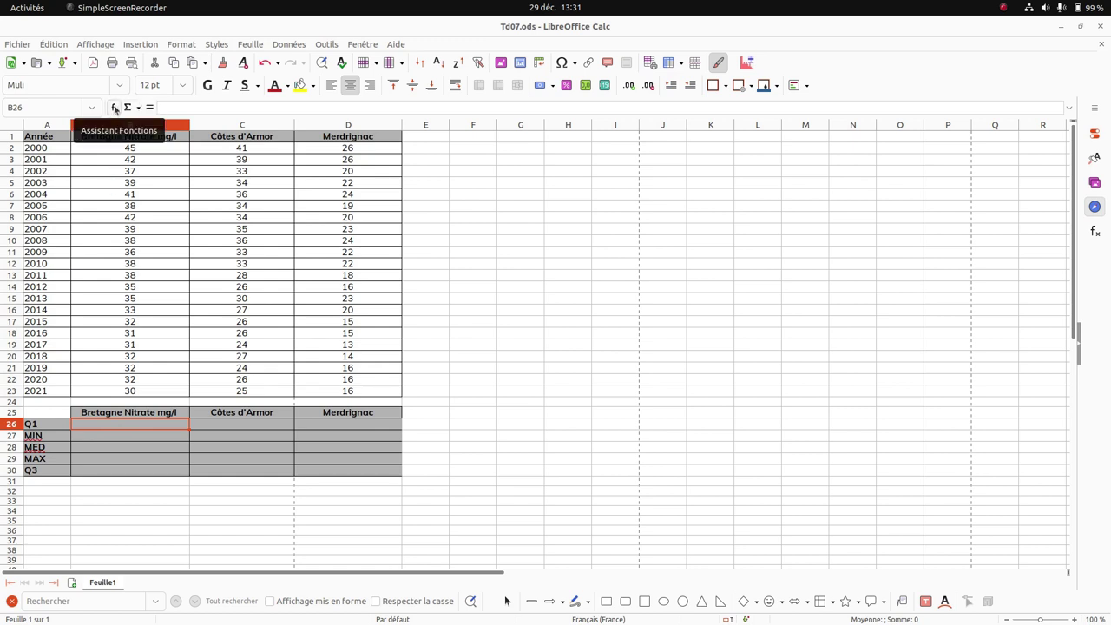
Compute the first quartile of B$2:B$23 in B26 using QUARTILE with mode 1, and fill the formula across to D26.
left_click(115, 109)
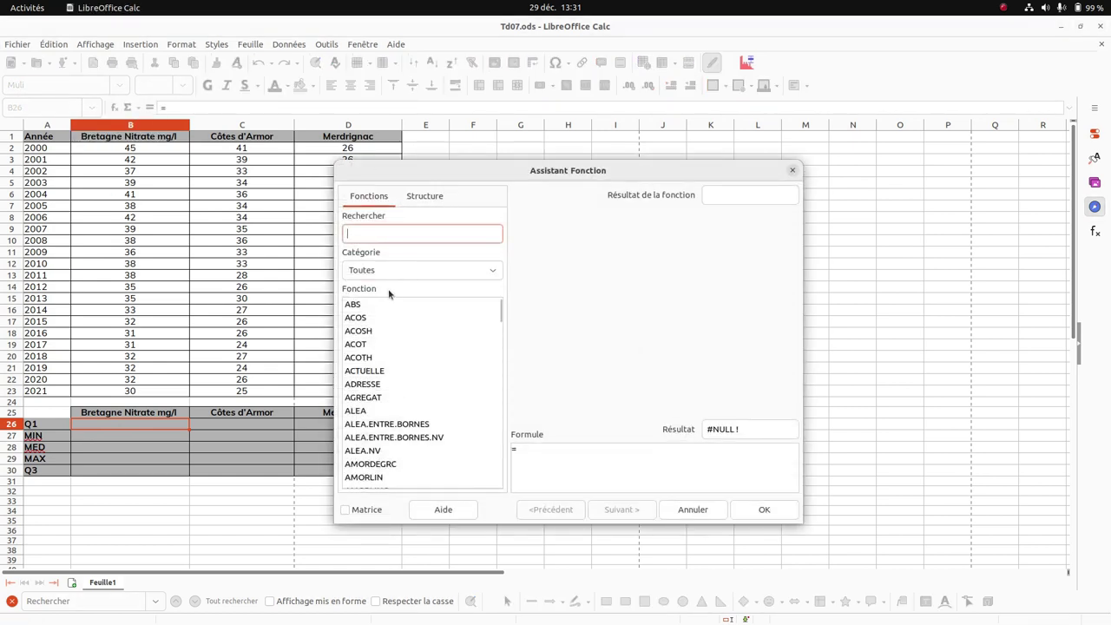
type("quart")
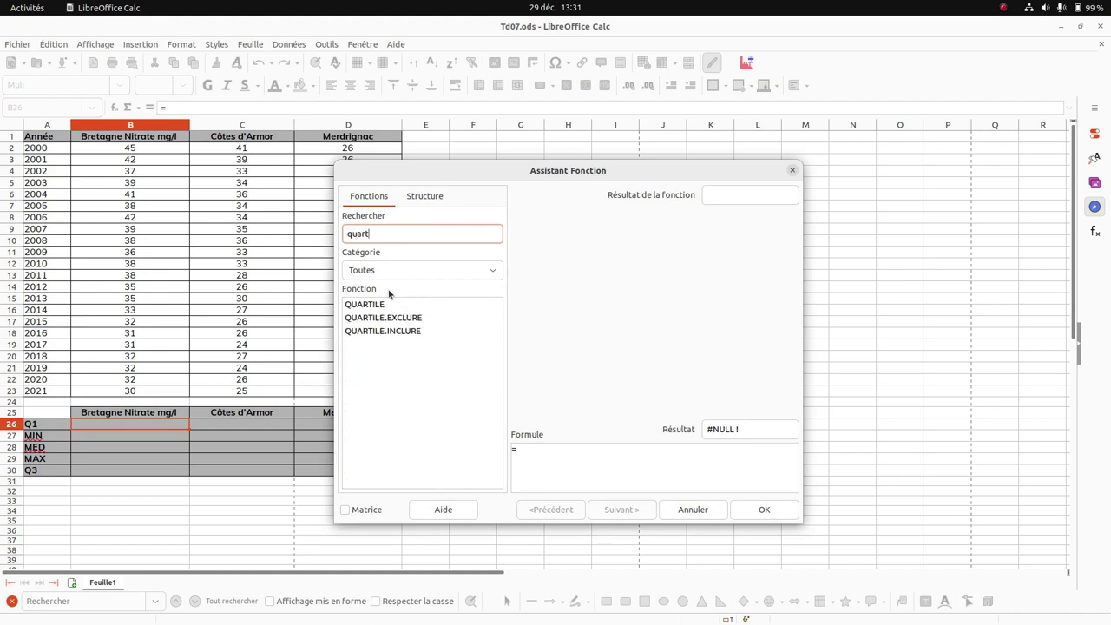
double_click(383, 303)
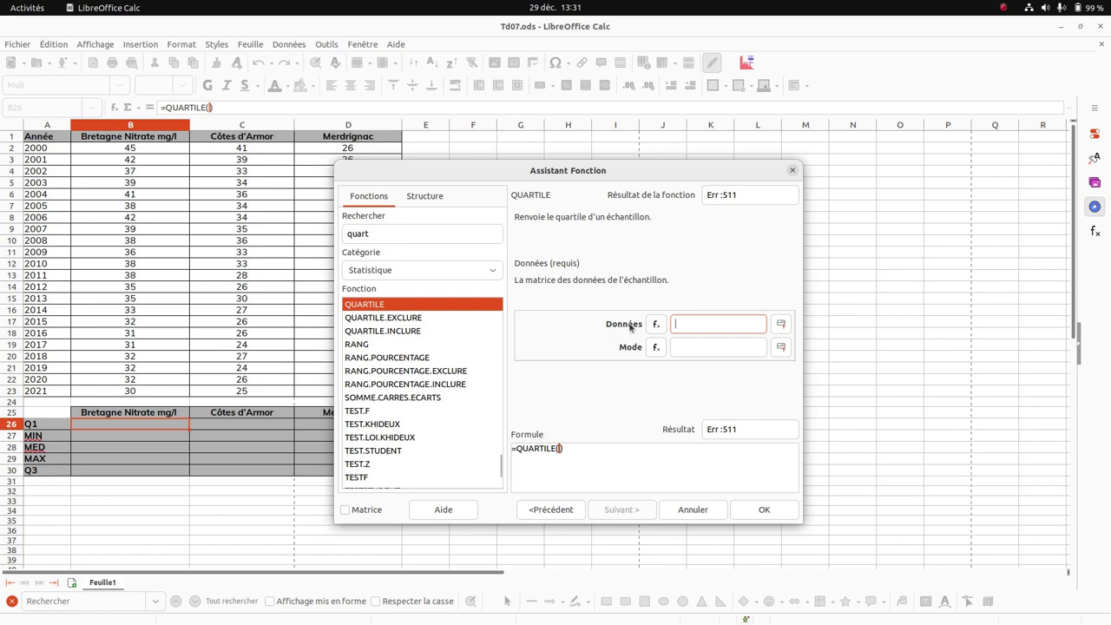
left_click_drag(131, 154, 155, 399)
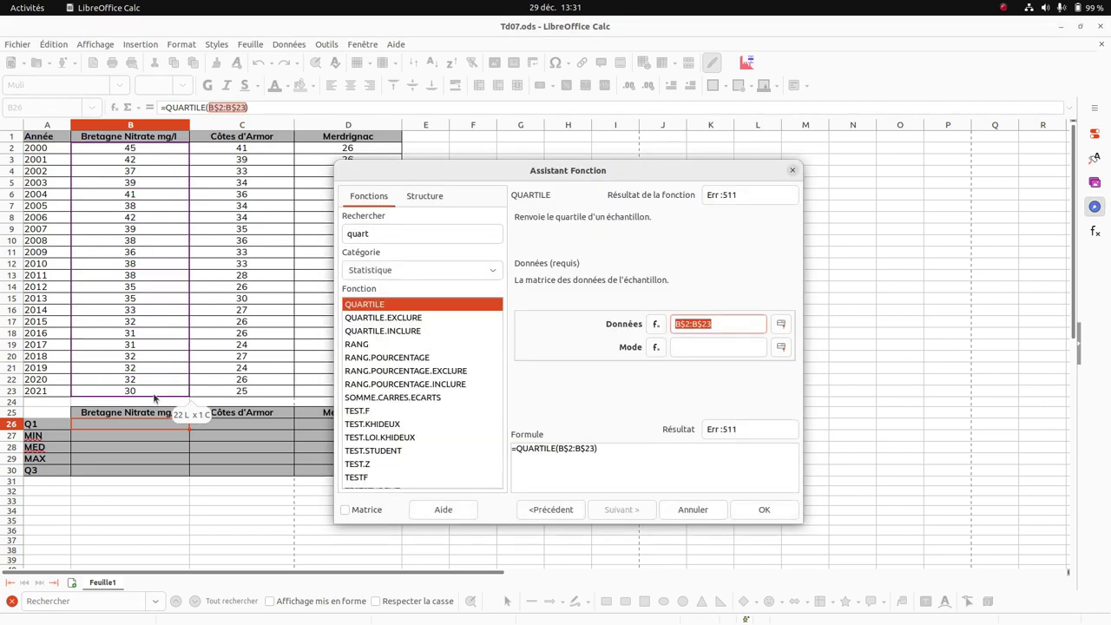
left_click(683, 348)
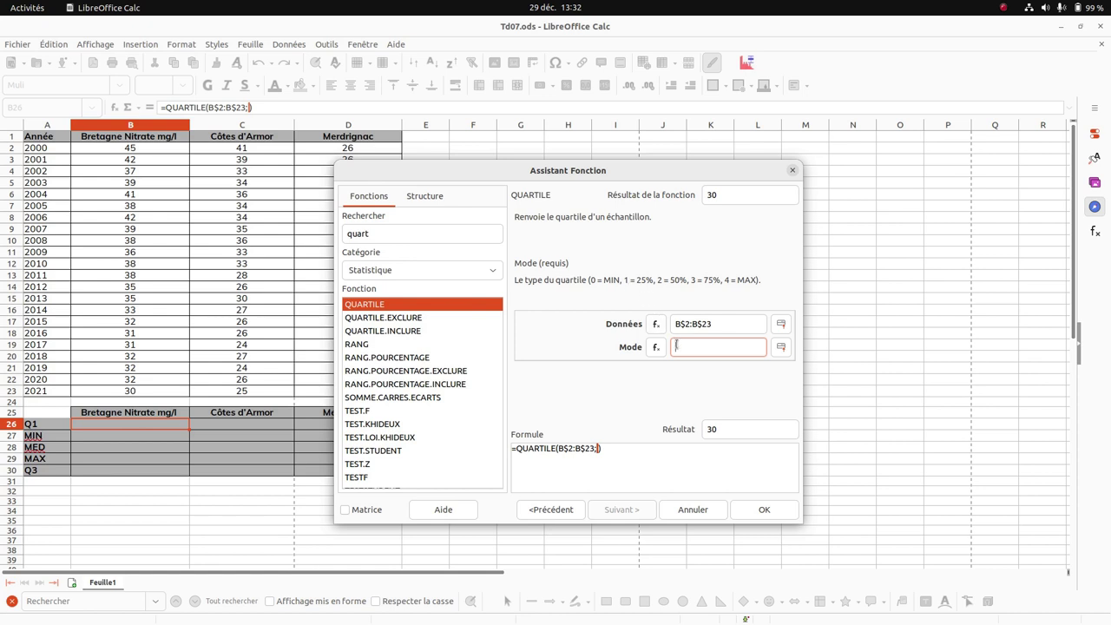
type("1")
left_click(760, 511)
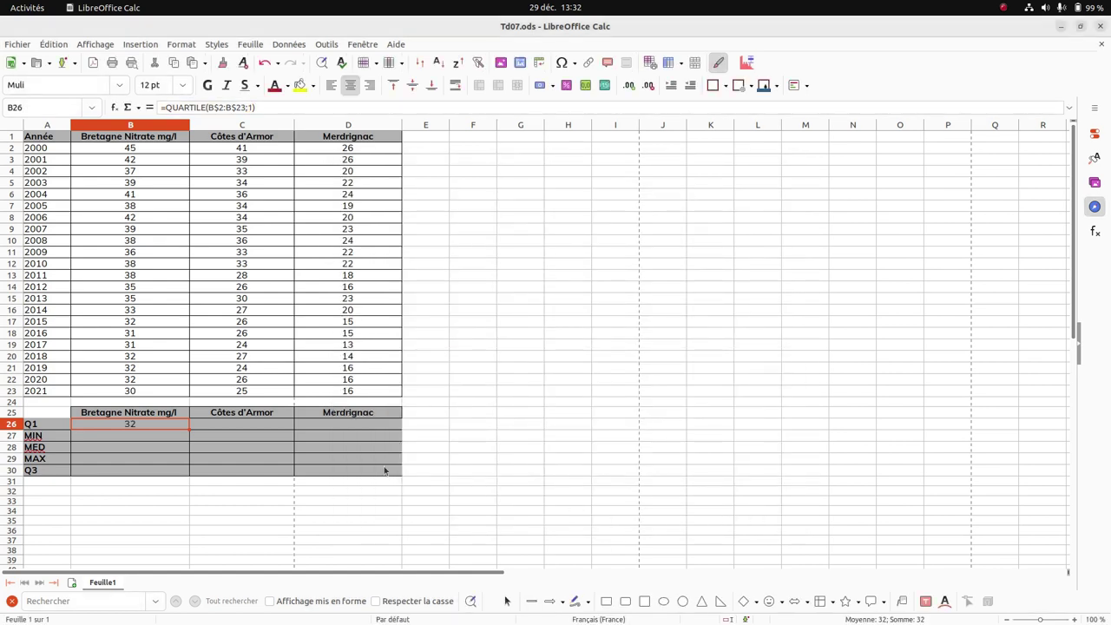
left_click_drag(231, 423, 353, 423)
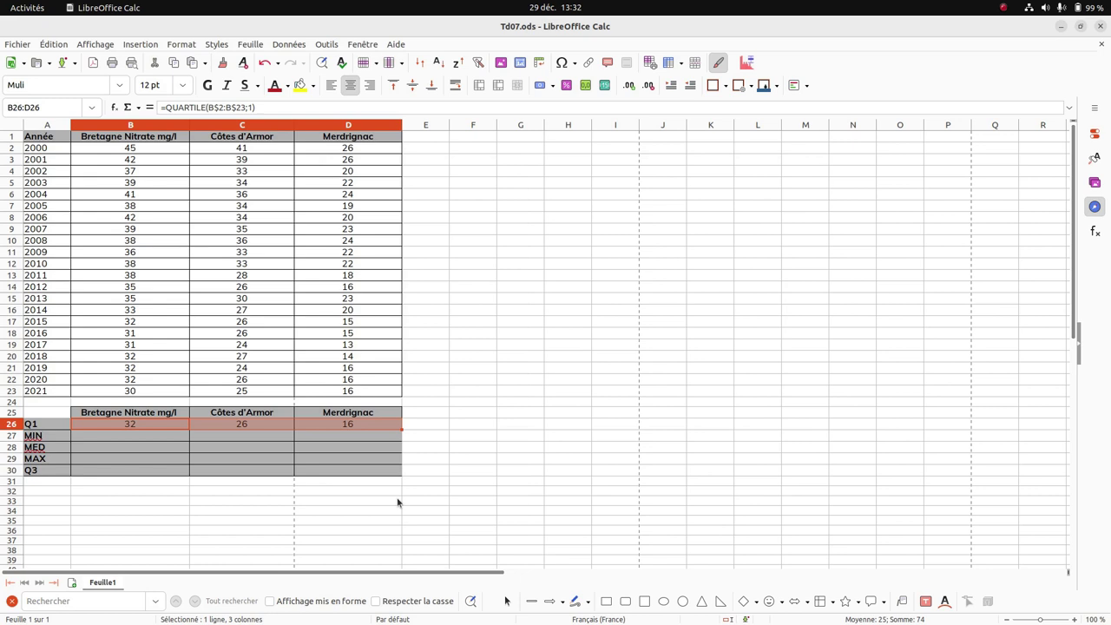
Compute the minimum of B2:B23 in B27 with the MIN function and fill the formula across to D27.
left_click(141, 439)
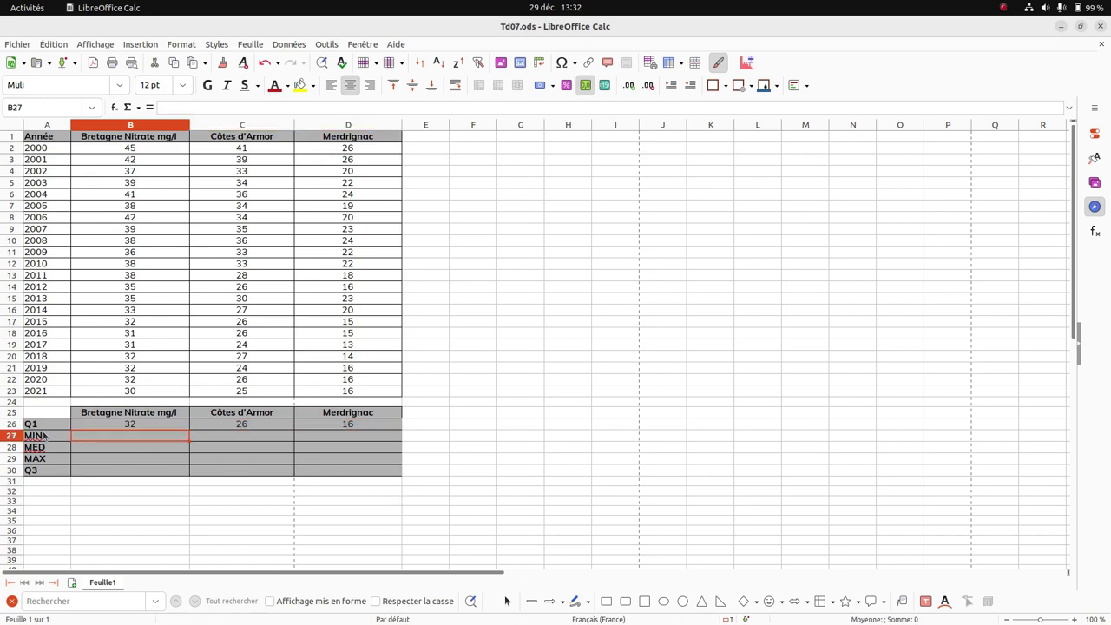
left_click(139, 106)
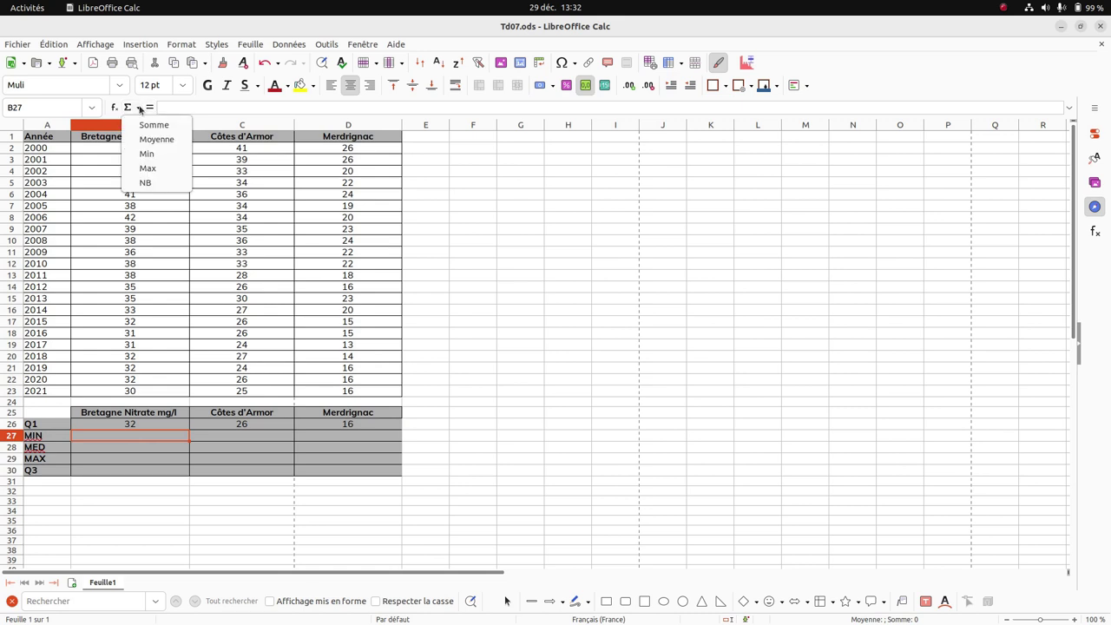
left_click(146, 154)
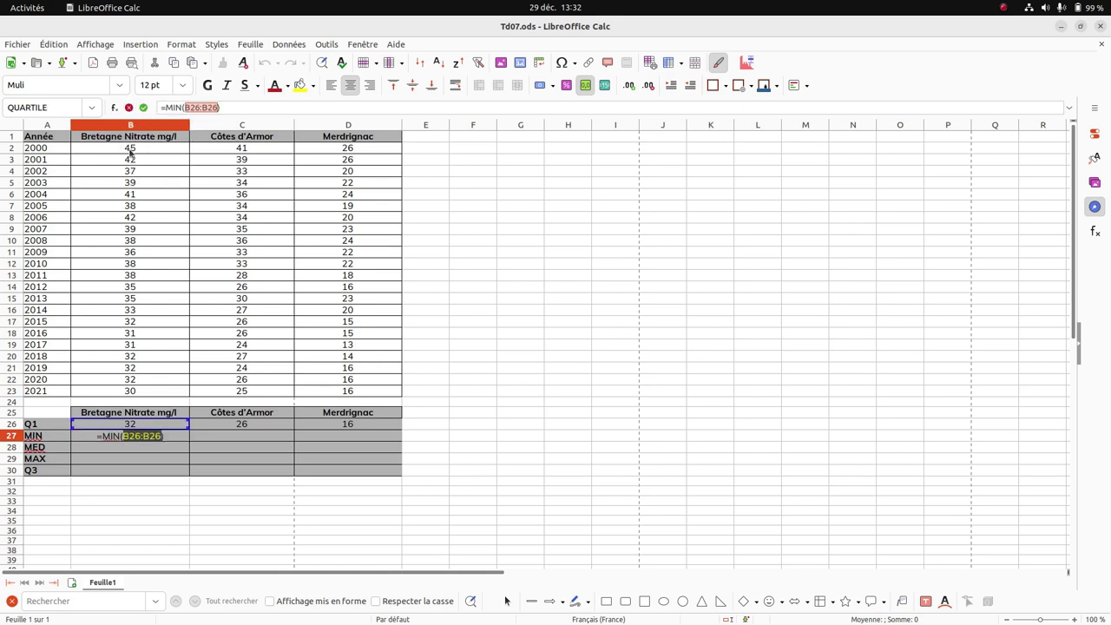
left_click_drag(130, 152, 149, 394)
key("Return")
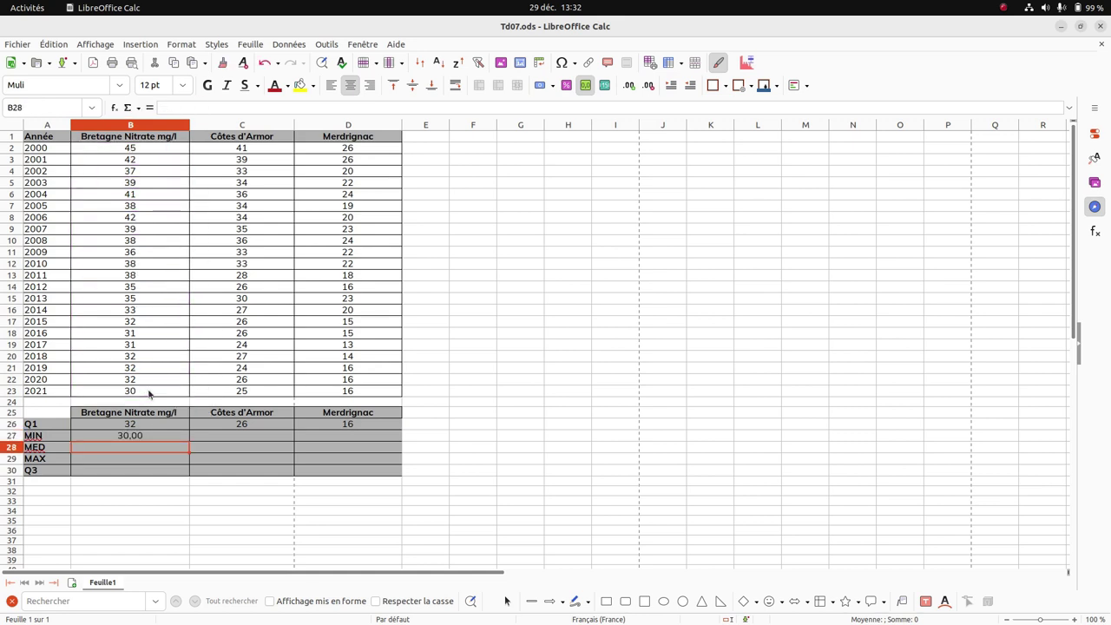
left_click(153, 433)
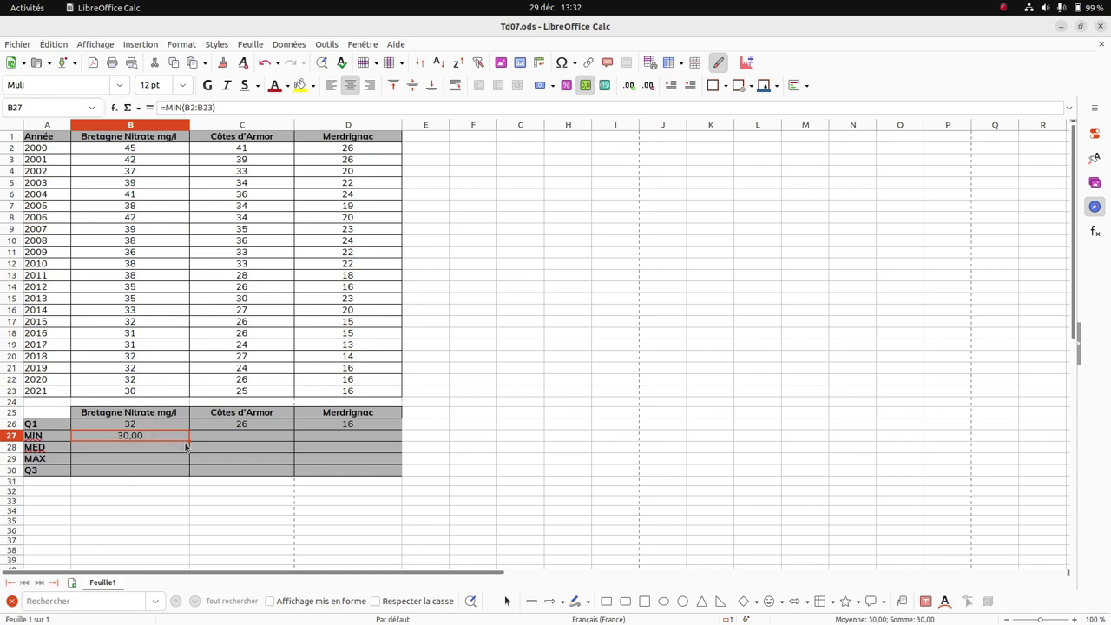
left_click_drag(190, 440, 380, 439)
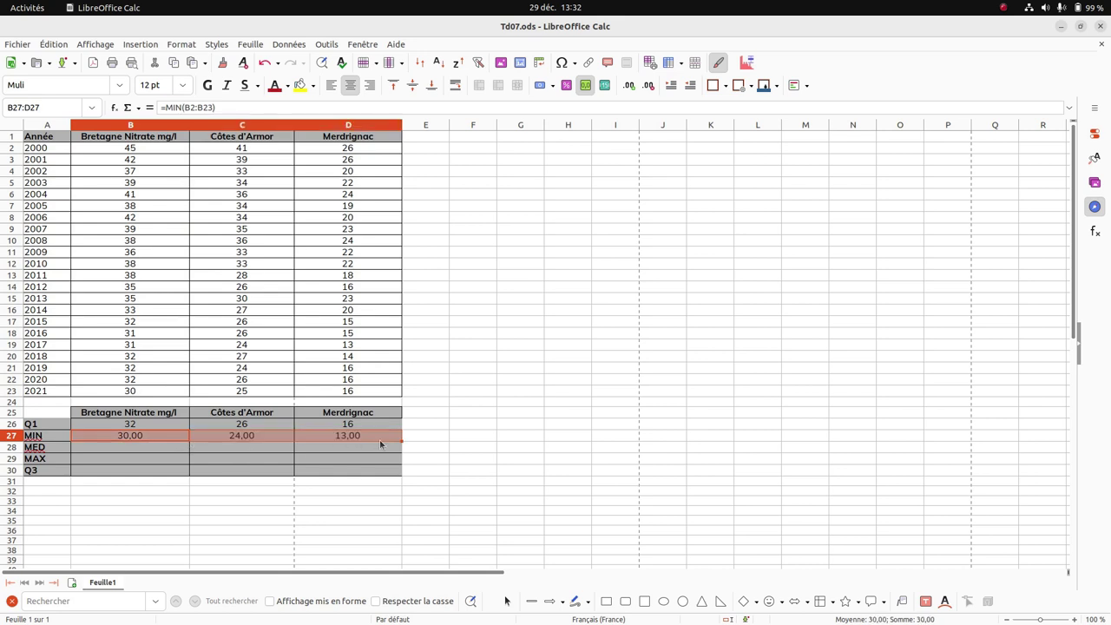
Compute the median of B$2:B$23 in B28 with the MEDIANE function and fill the formula across to D28.
left_click(138, 446)
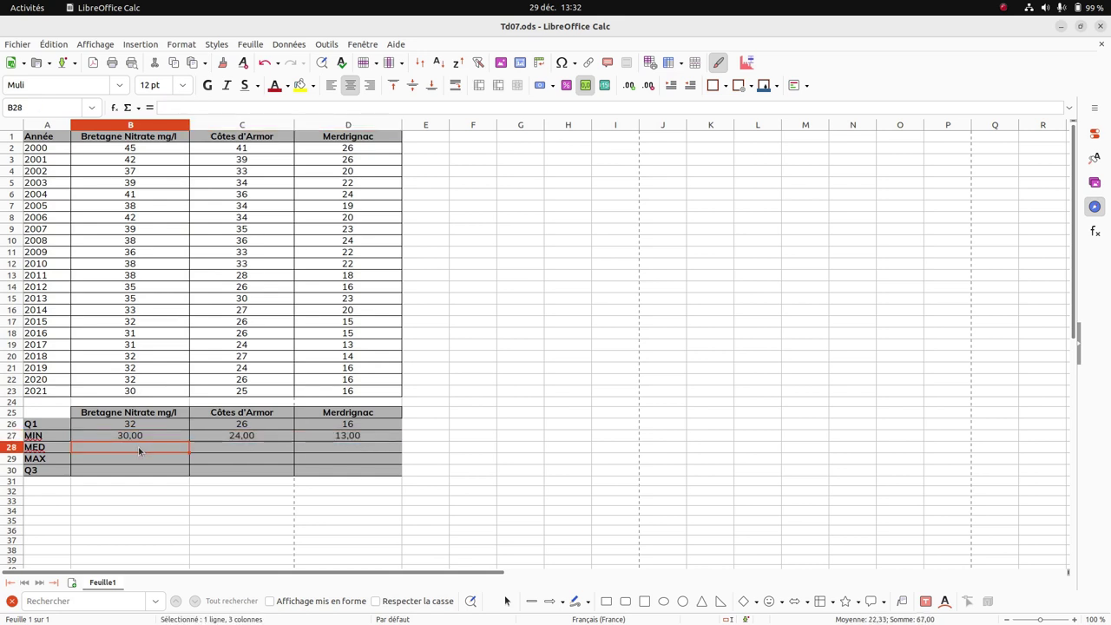
left_click(139, 108)
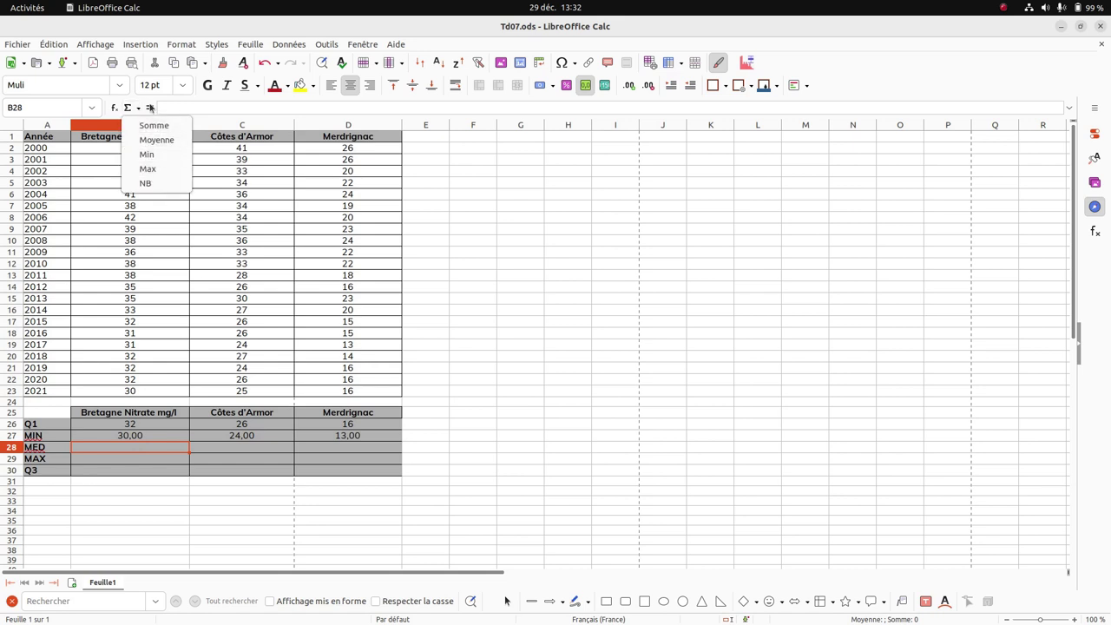
left_click(150, 107)
left_click(114, 108)
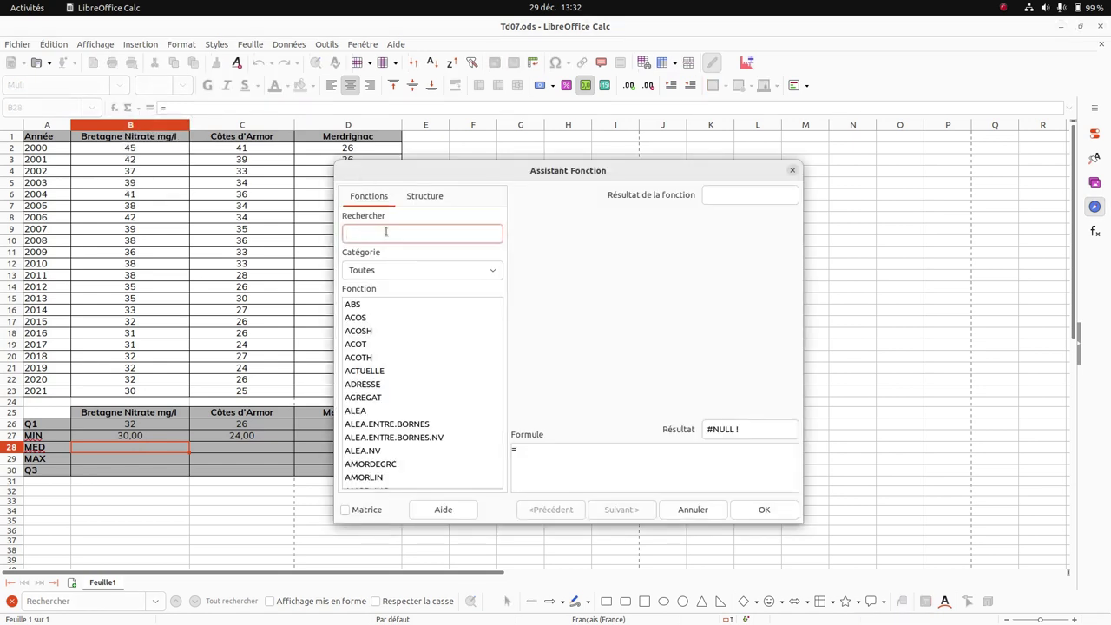
type("median")
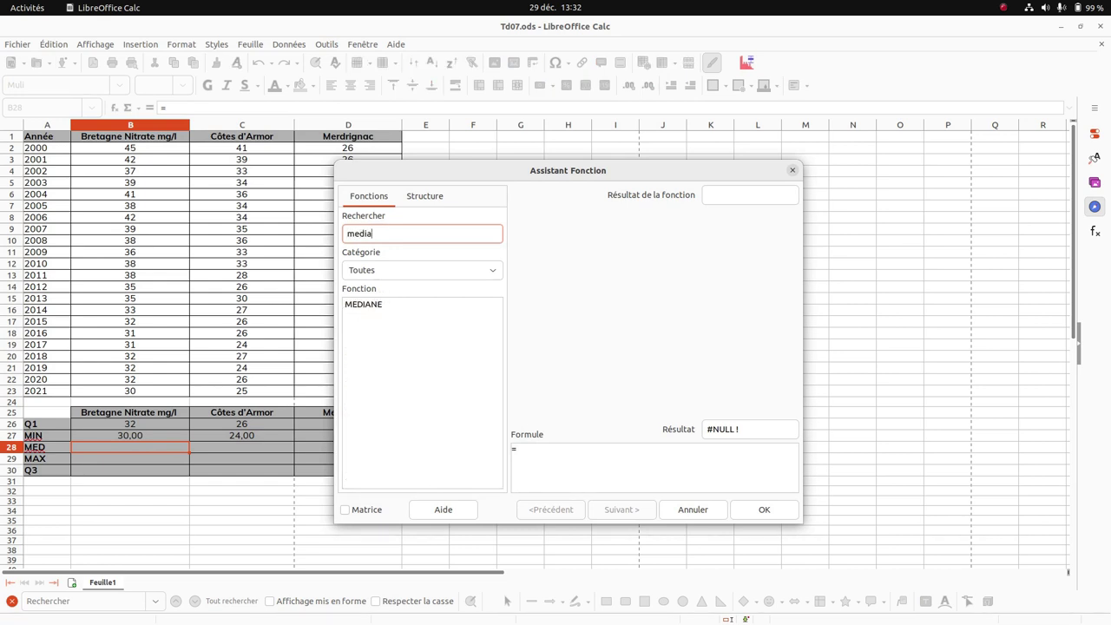
double_click(374, 306)
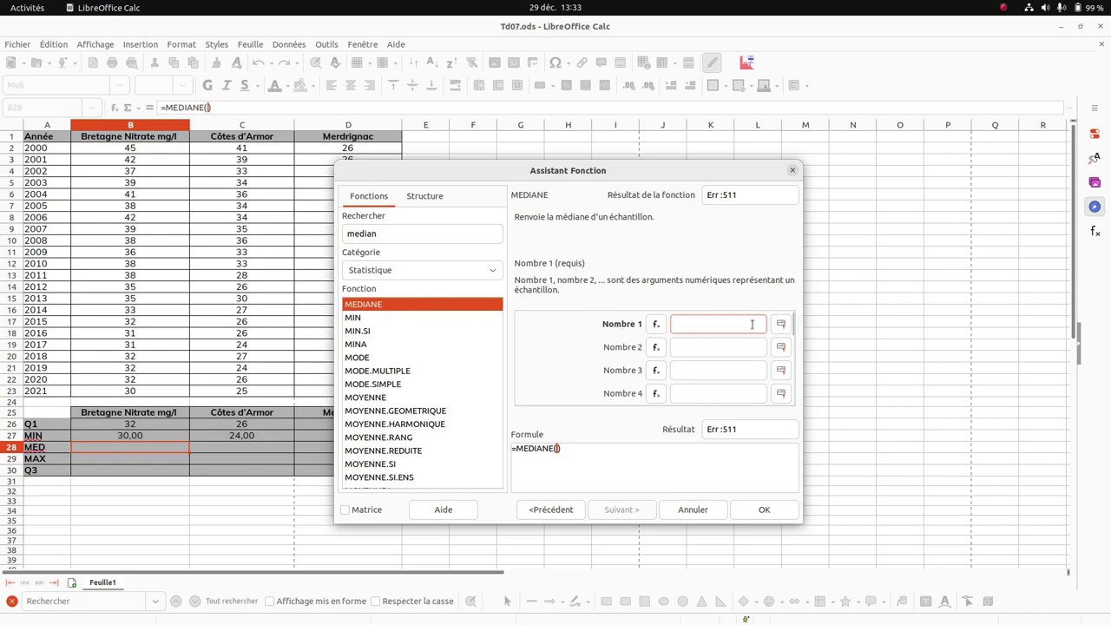
left_click_drag(143, 149, 147, 391)
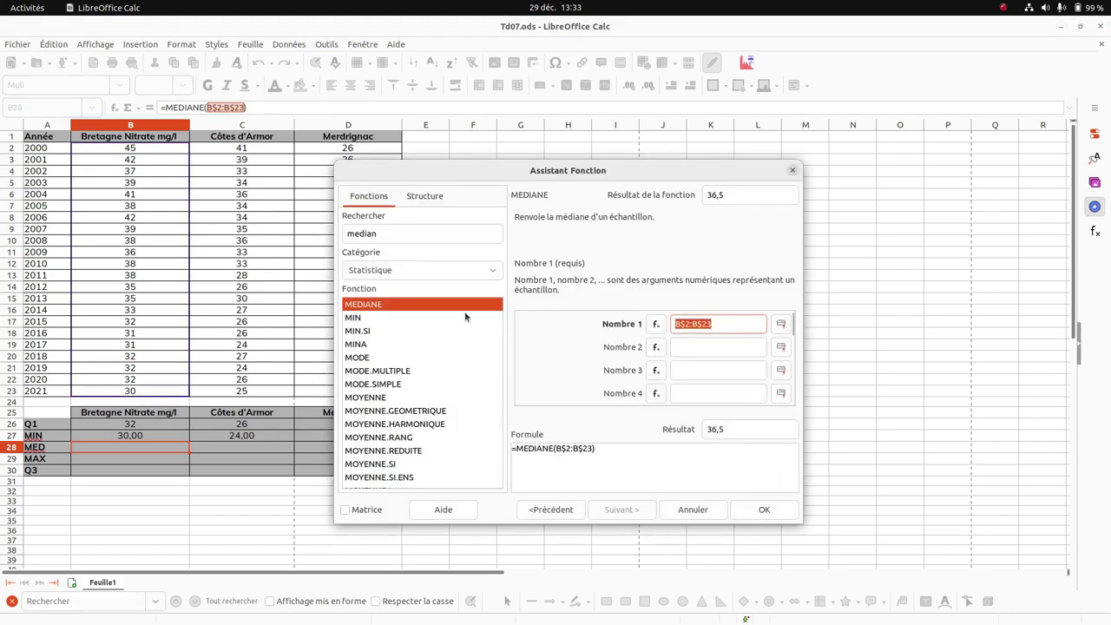
left_click(755, 509)
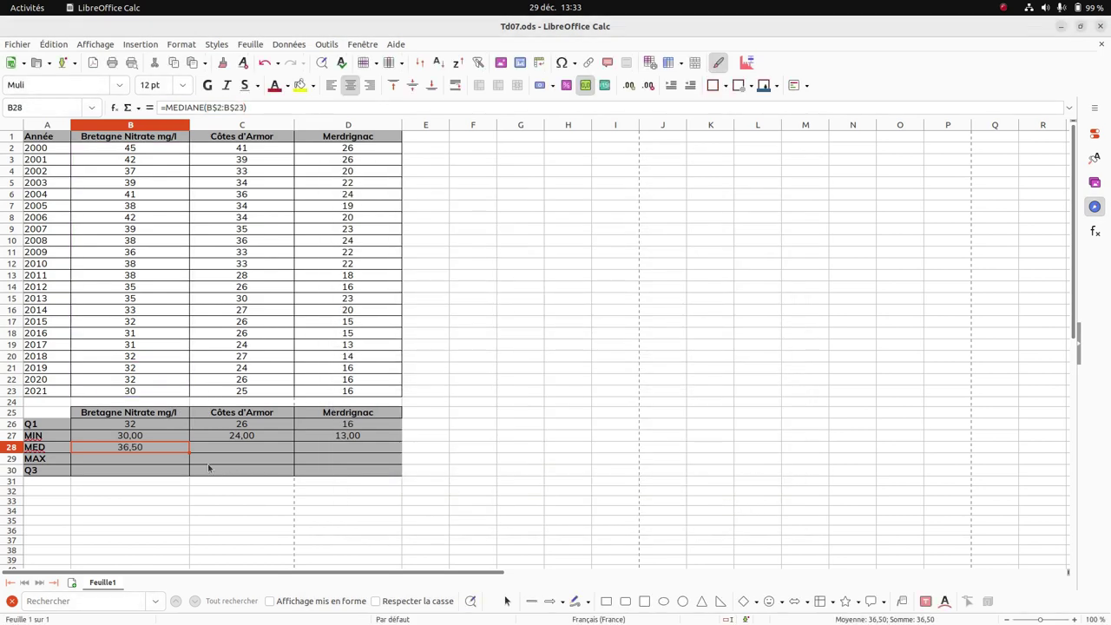
left_click_drag(189, 452, 367, 456)
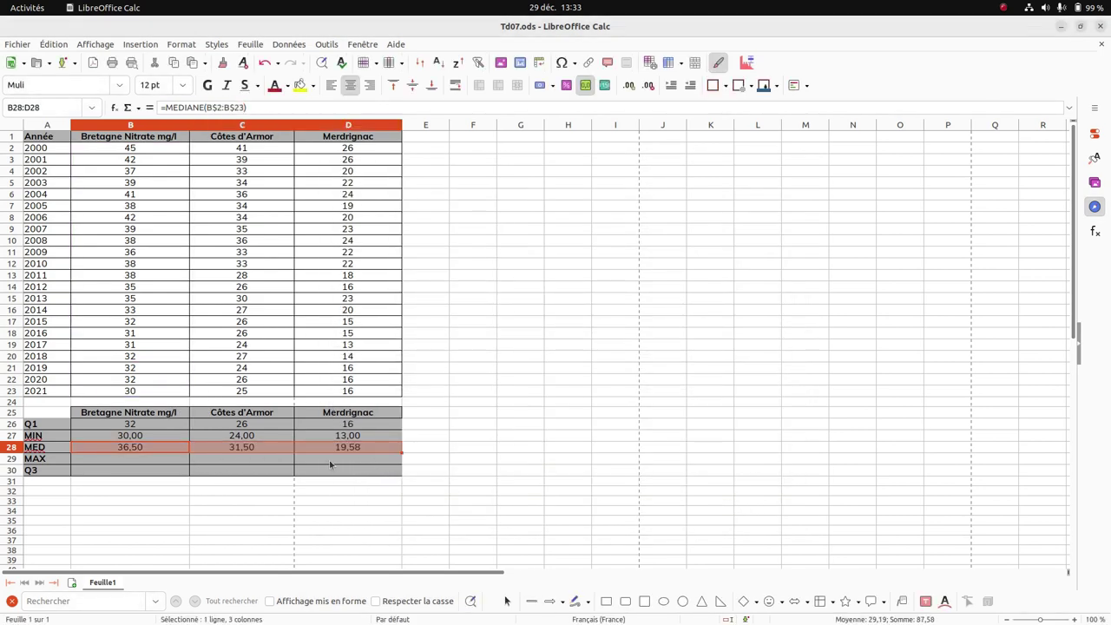
Compute the maximum of B2:B23 in B29 with the MAX function and fill the formula across to D29.
left_click(95, 459)
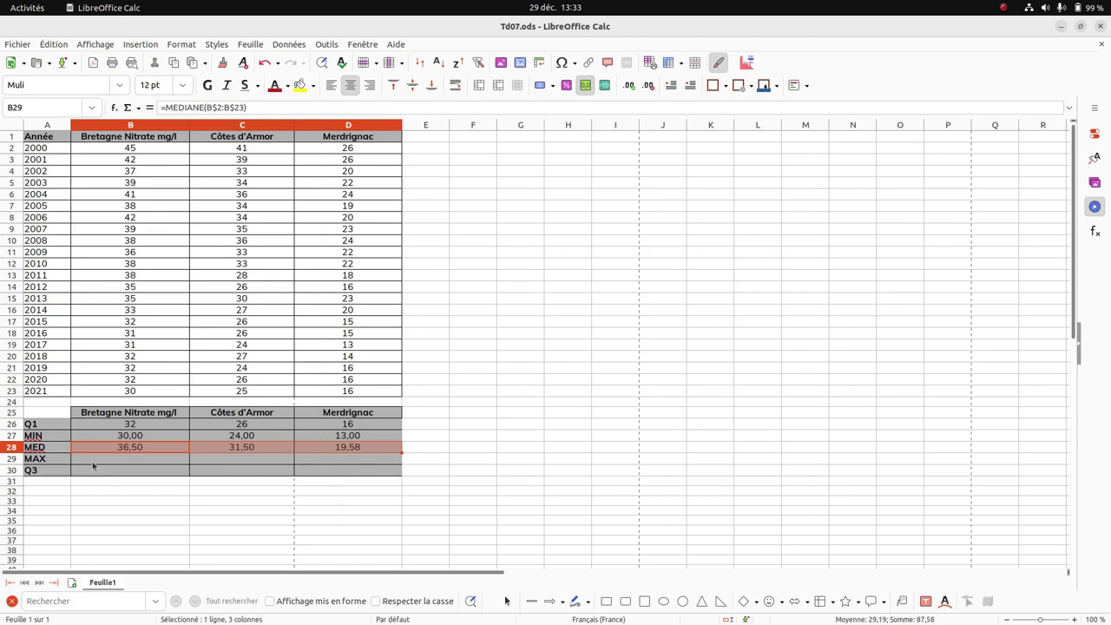
left_click(139, 109)
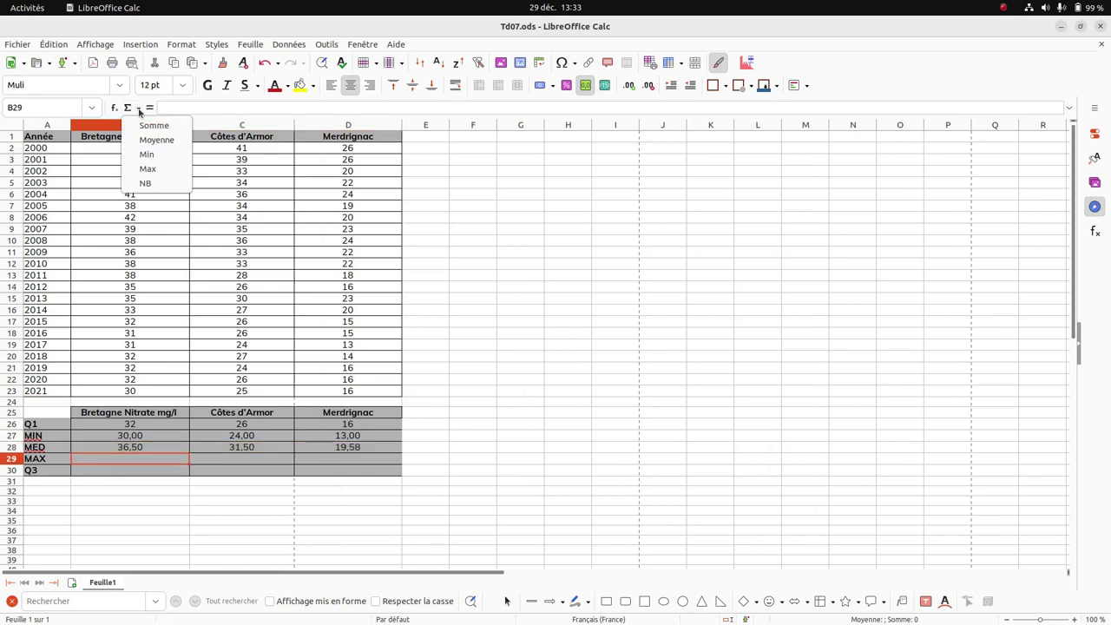
left_click(148, 170)
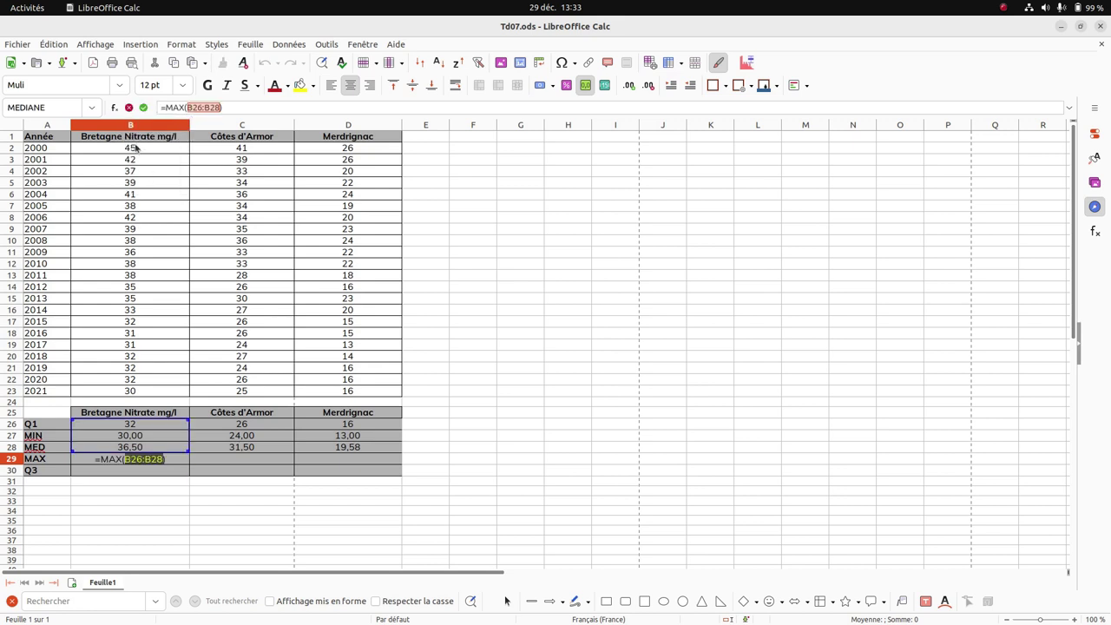
left_click_drag(134, 148, 143, 393)
key("Return")
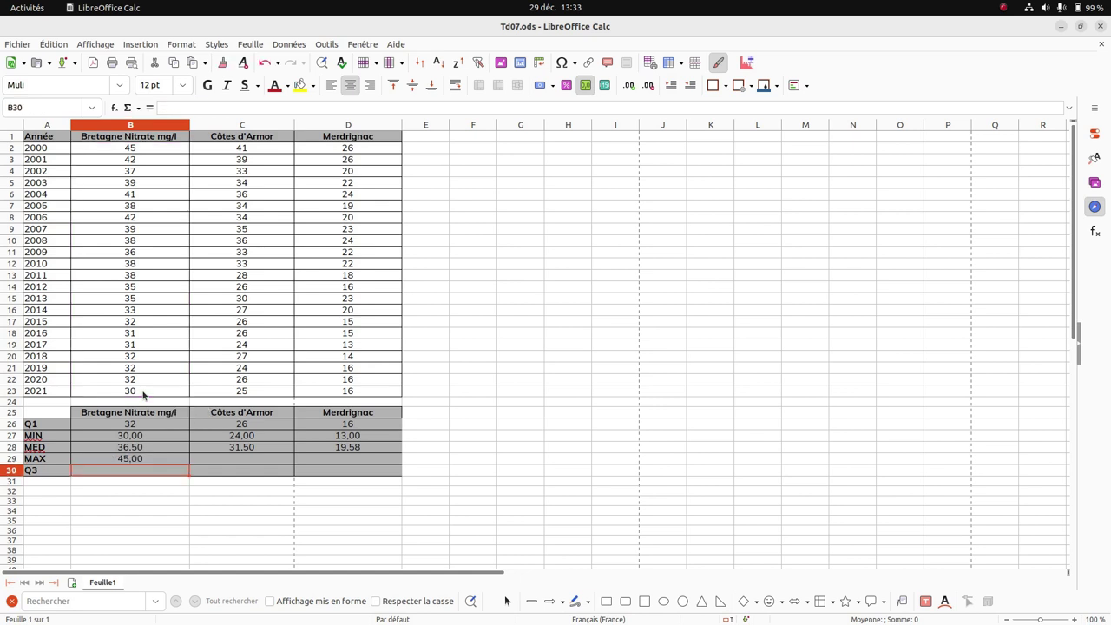
left_click(137, 460)
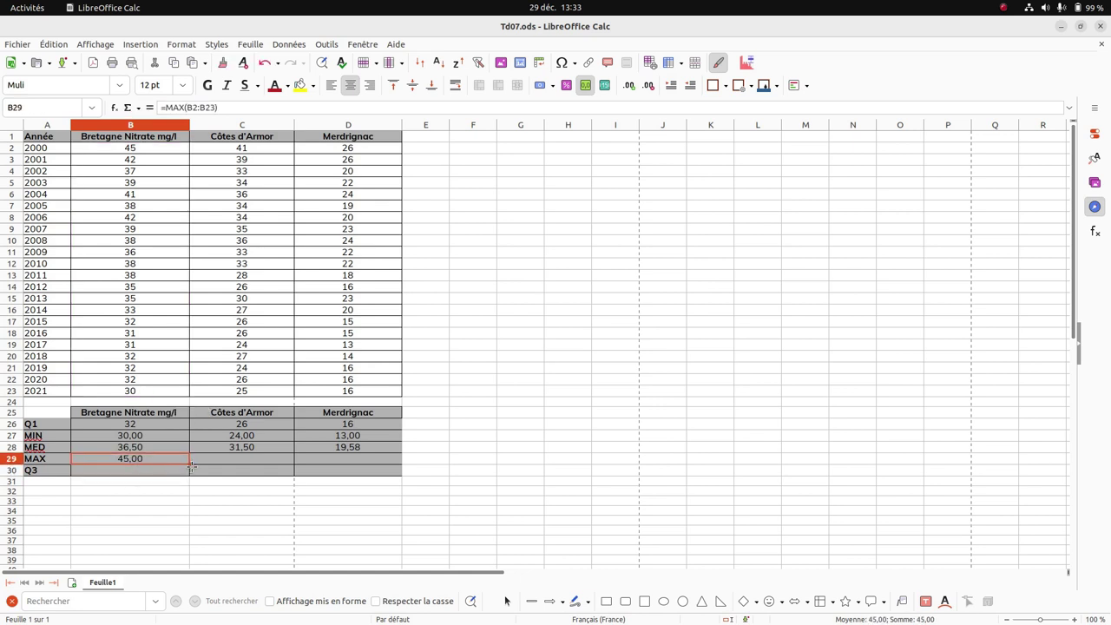
left_click_drag(189, 464, 377, 465)
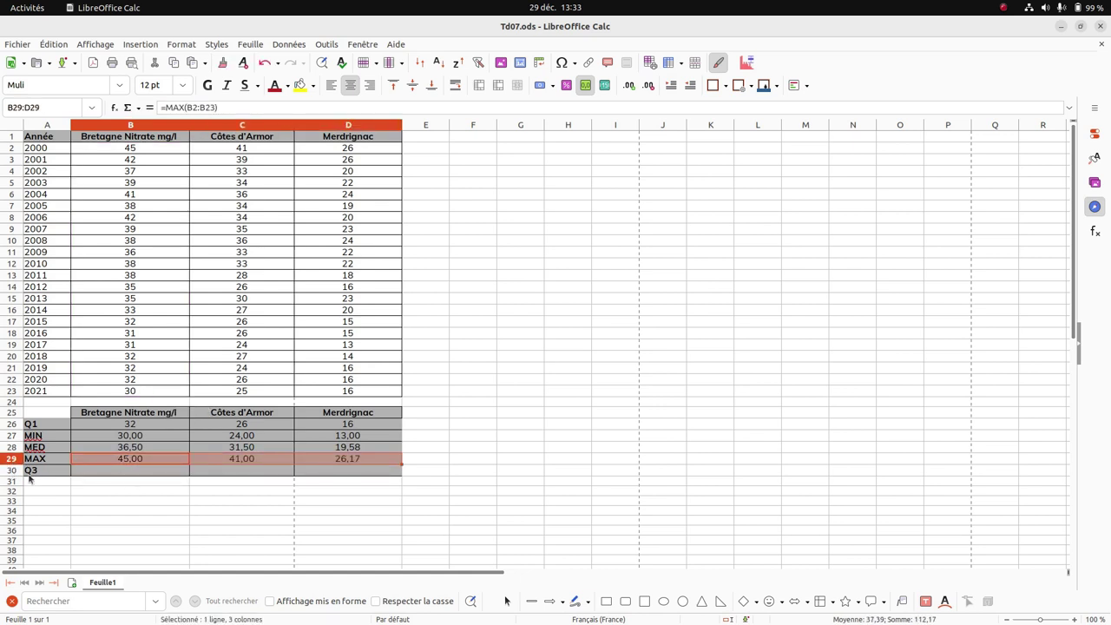
Compute the third quartile of B$2:B$23 in B30 using QUARTILE with mode 3, and fill the formula across to D30.
left_click(132, 473)
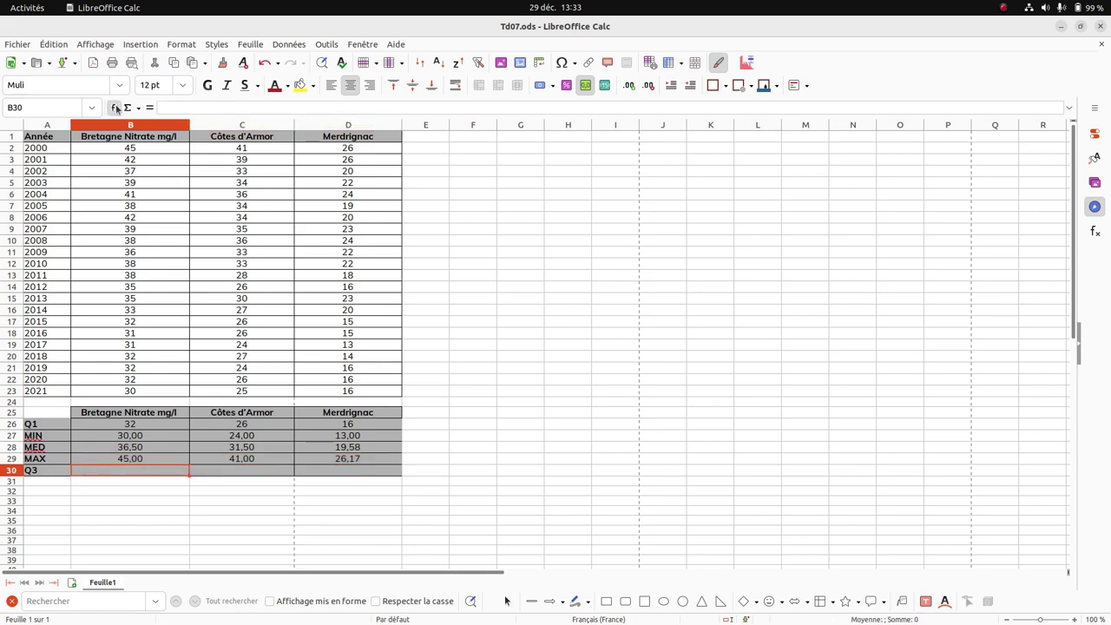
left_click(115, 107)
type("quar")
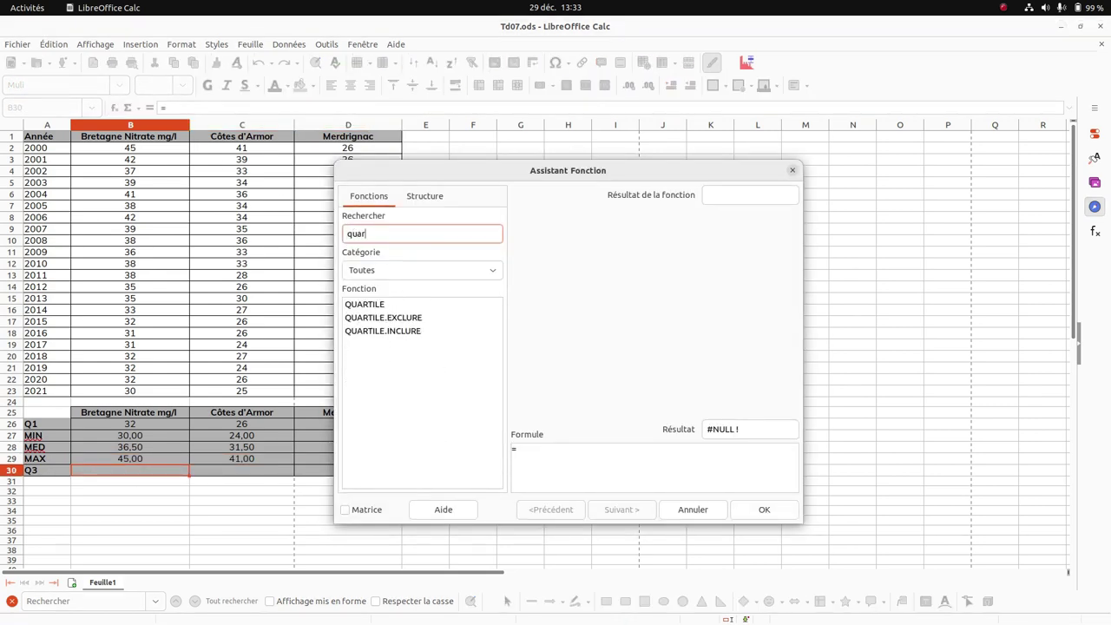
left_click(392, 305)
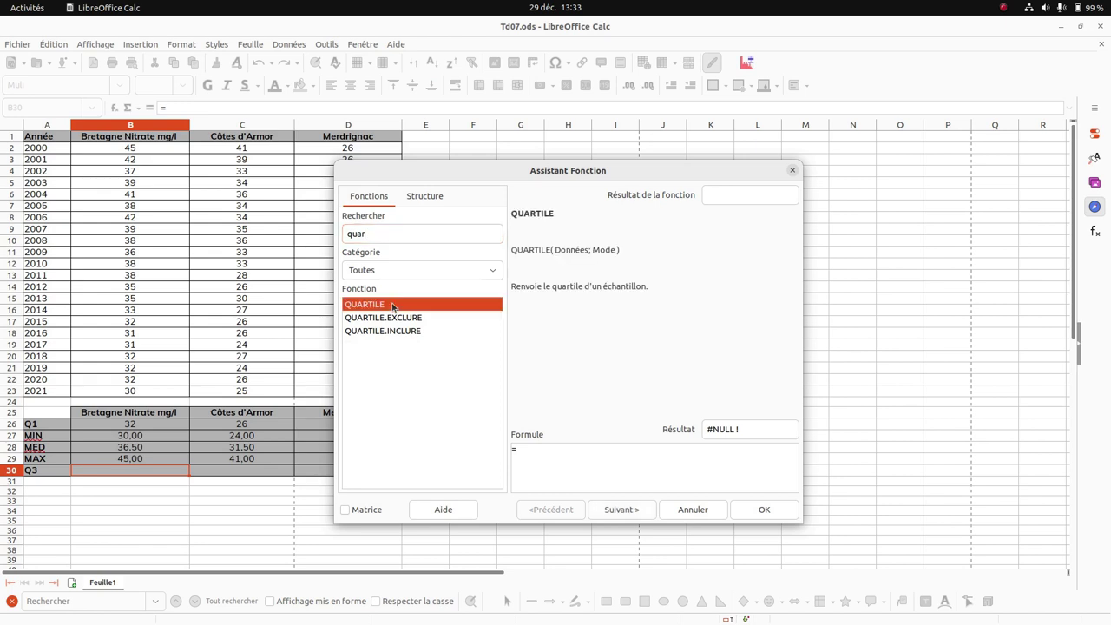
double_click(393, 306)
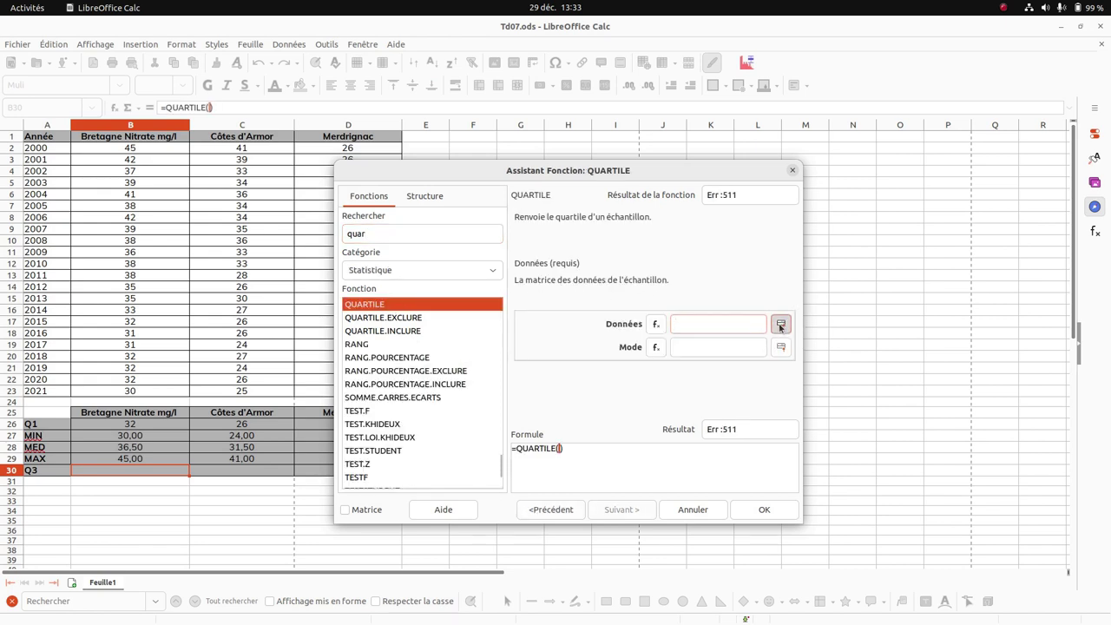
left_click(780, 323)
left_click_drag(132, 150, 148, 395)
left_click(636, 192)
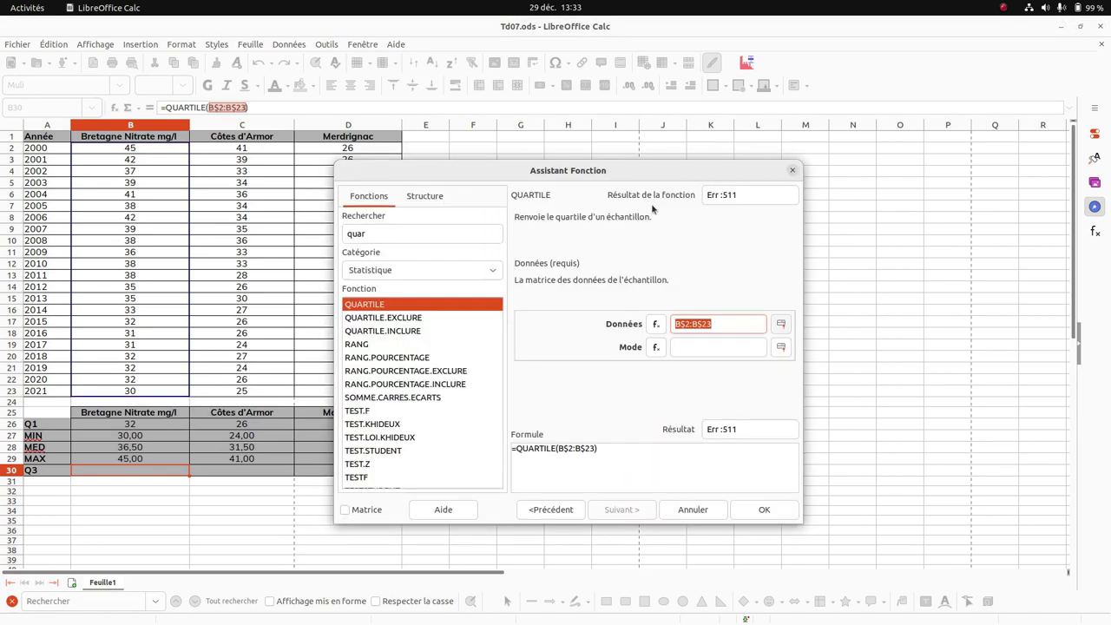
left_click(687, 346)
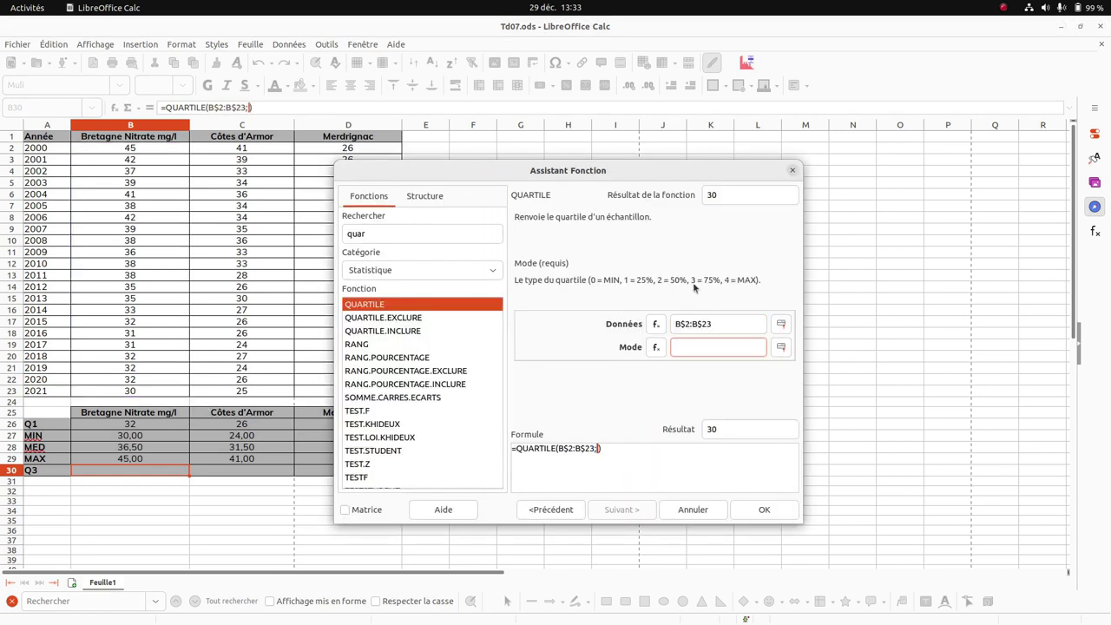
type("3")
left_click(781, 519)
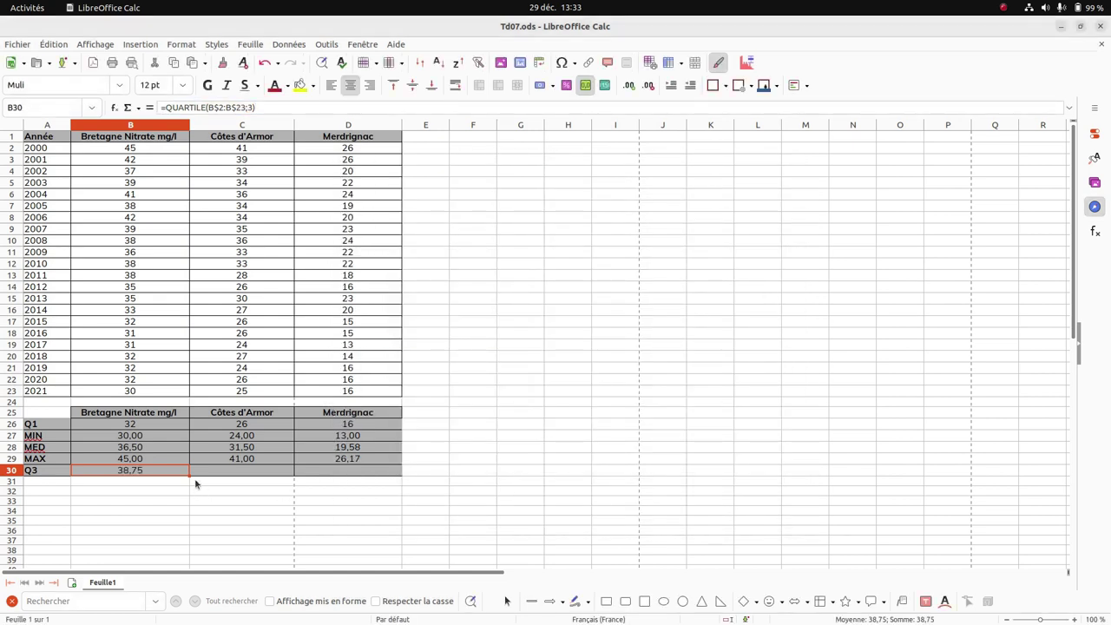
left_click_drag(188, 475, 359, 474)
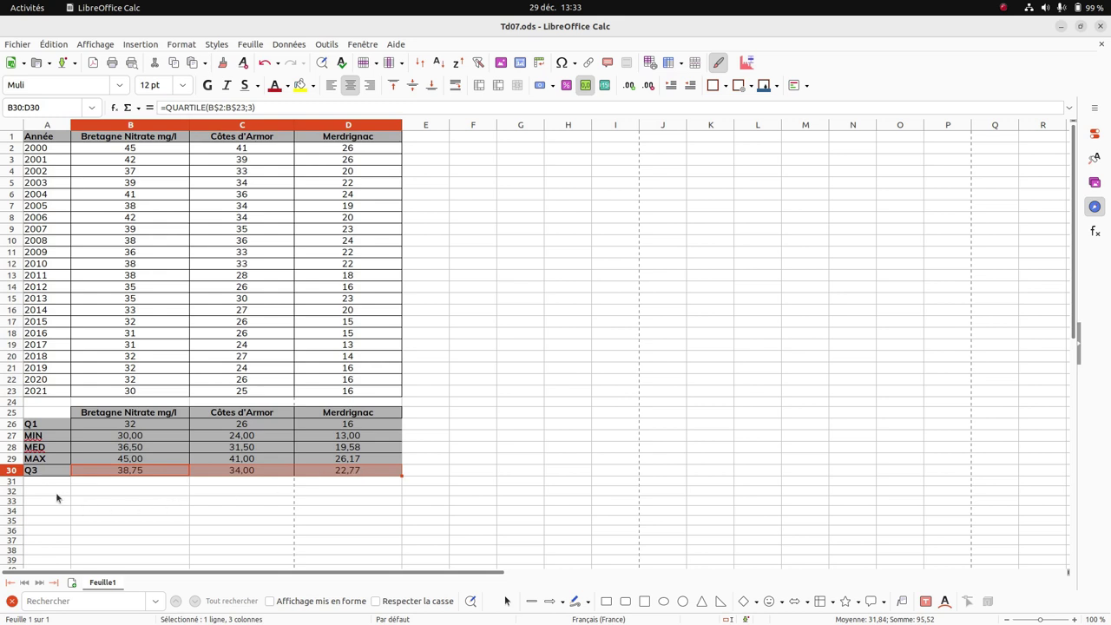
Compute the average of B2:B23 in B32 with the MOYENNE function and fill the formula across to D32.
left_click(44, 472)
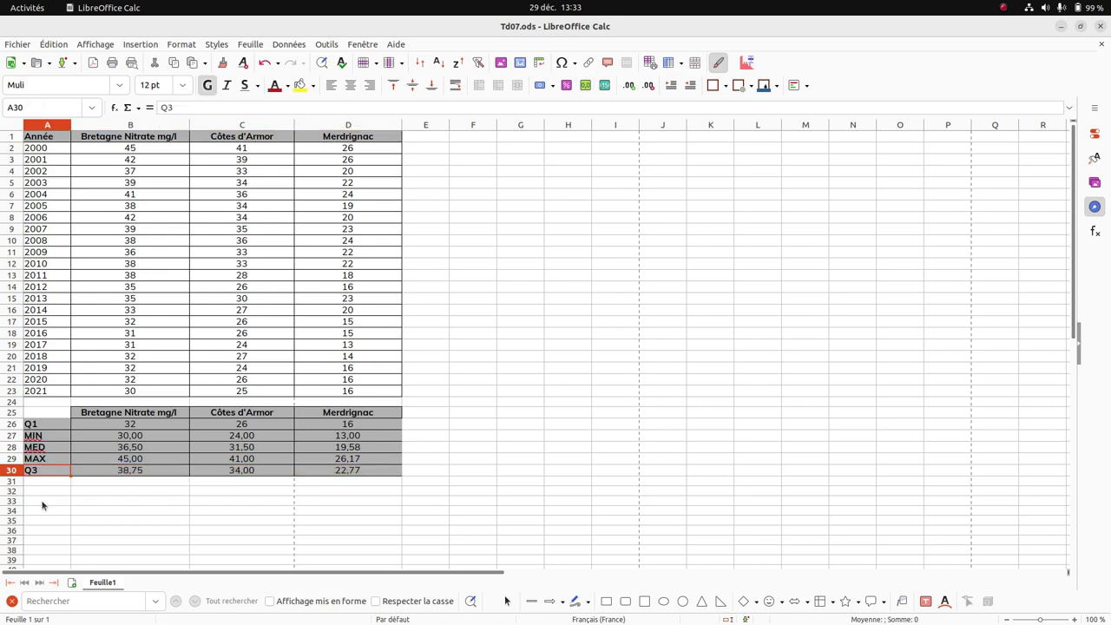
left_click(79, 494)
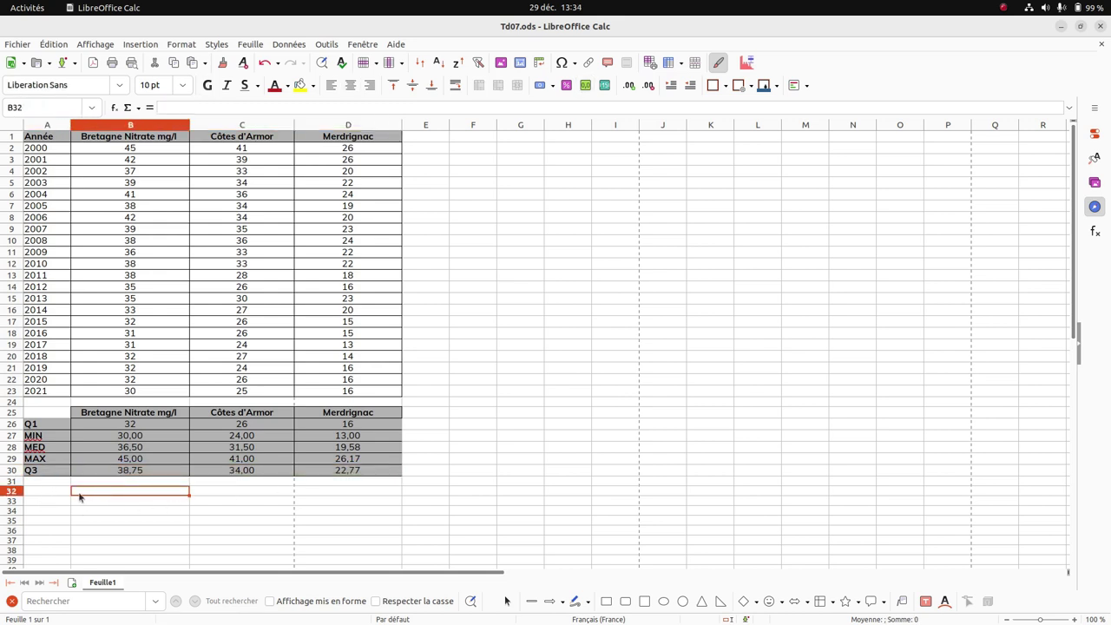
left_click(139, 107)
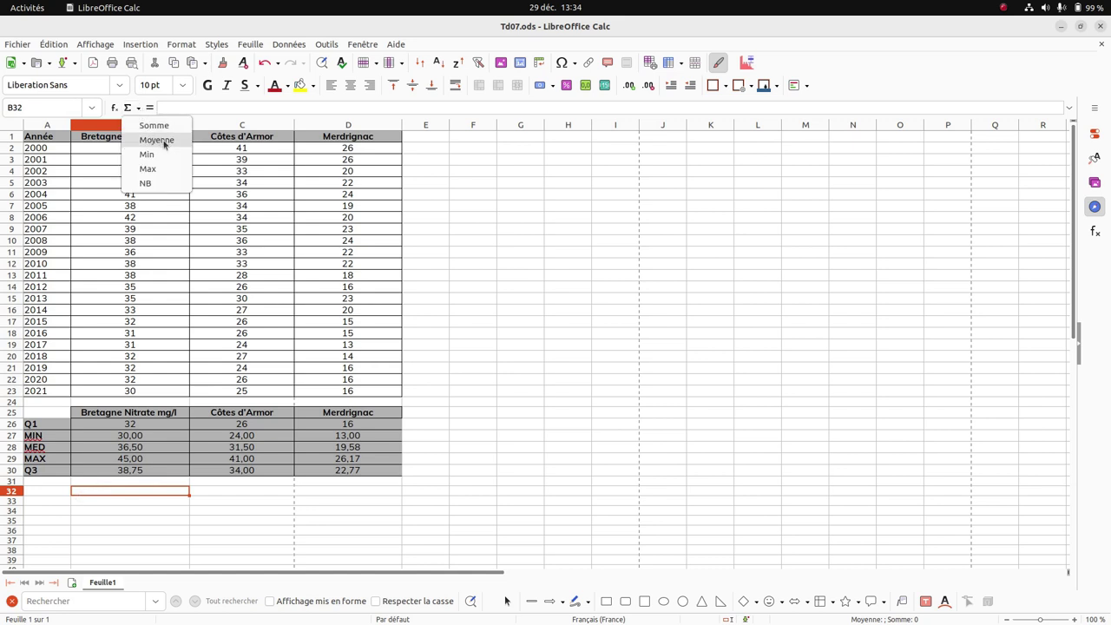
left_click(164, 142)
left_click_drag(147, 149, 148, 389)
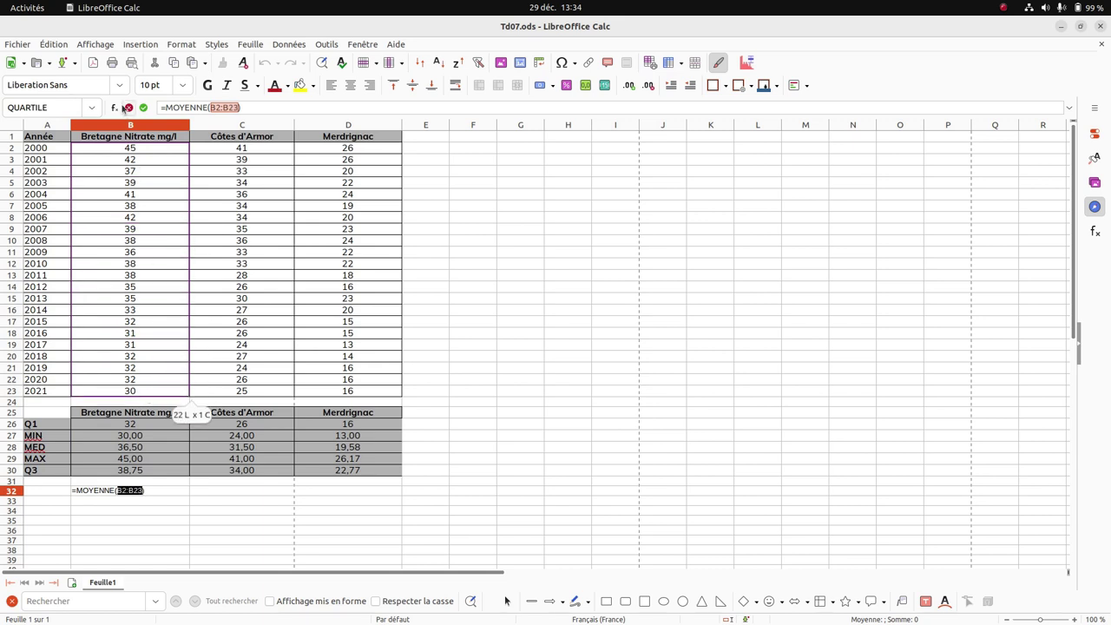
left_click(144, 108)
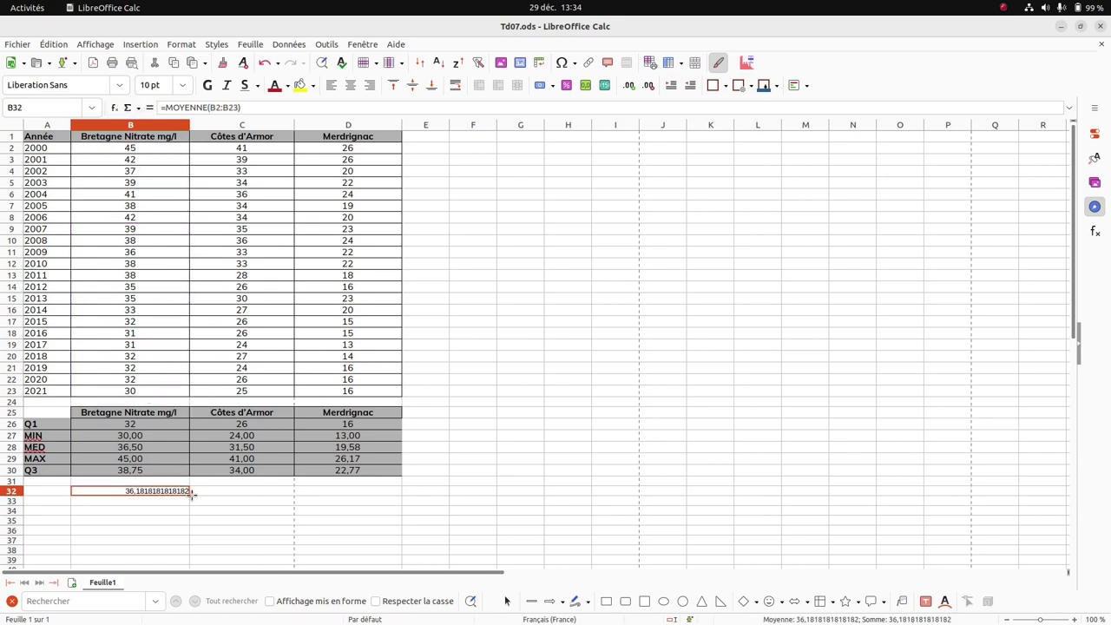
left_click_drag(250, 495, 347, 496)
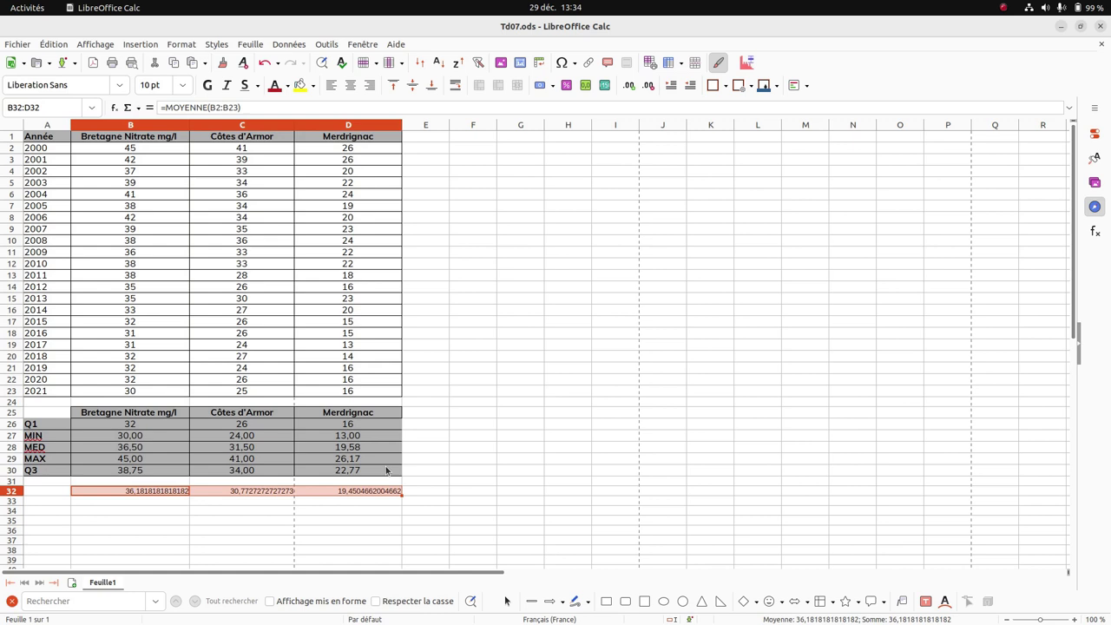
Format B32:D32 as two-decimal numbers and clone the formatting of the Q3 row A30:D30 onto A32:D33.
left_click(586, 85)
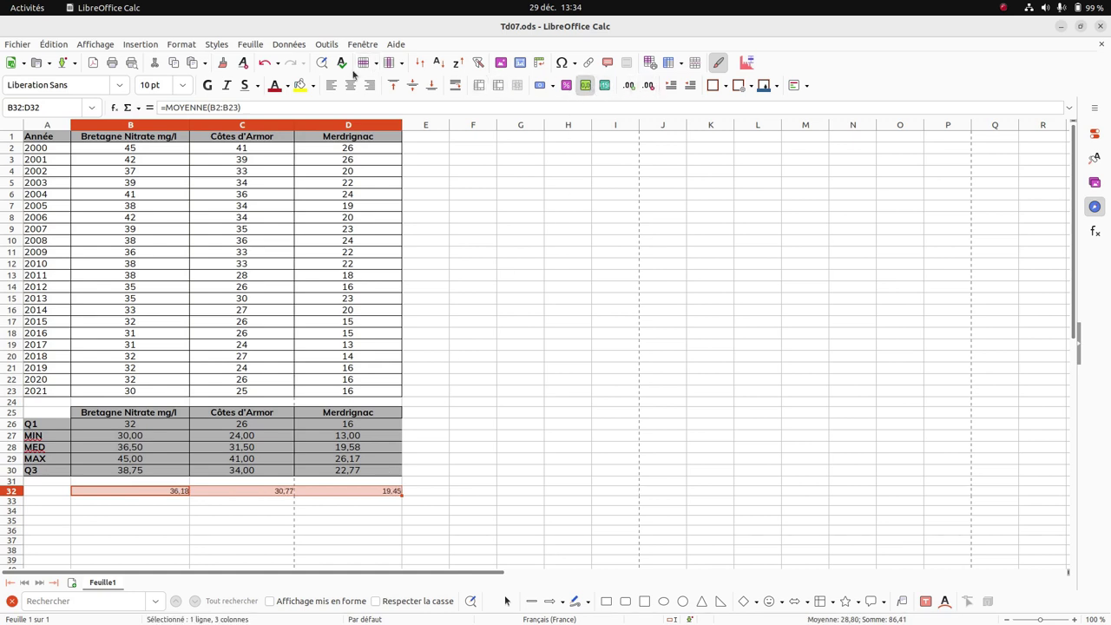
left_click(60, 471)
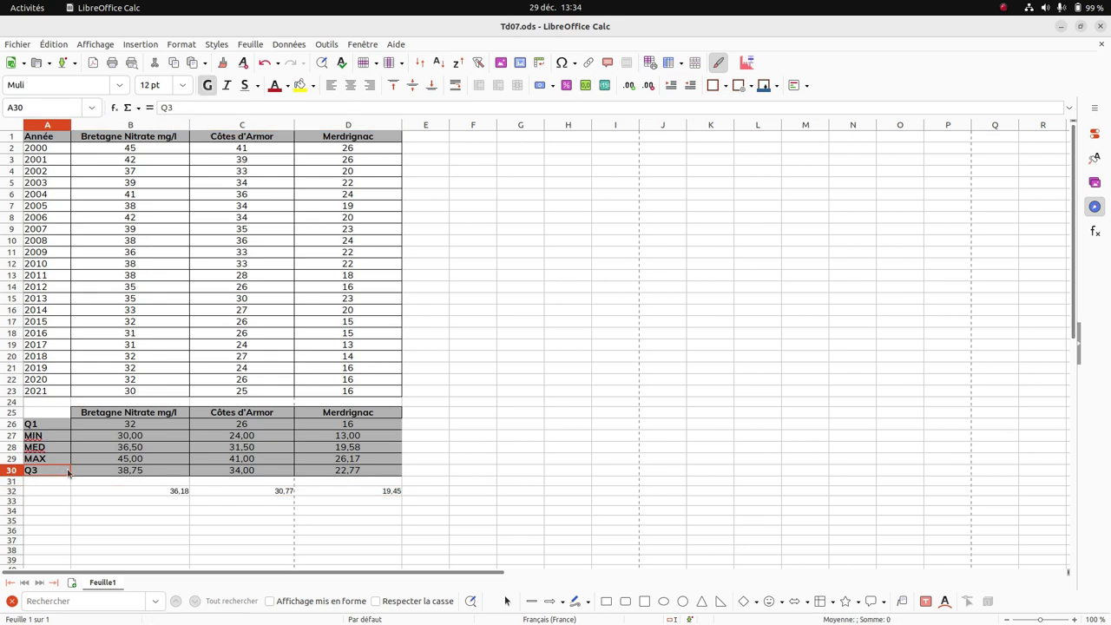
left_click_drag(70, 472, 349, 474)
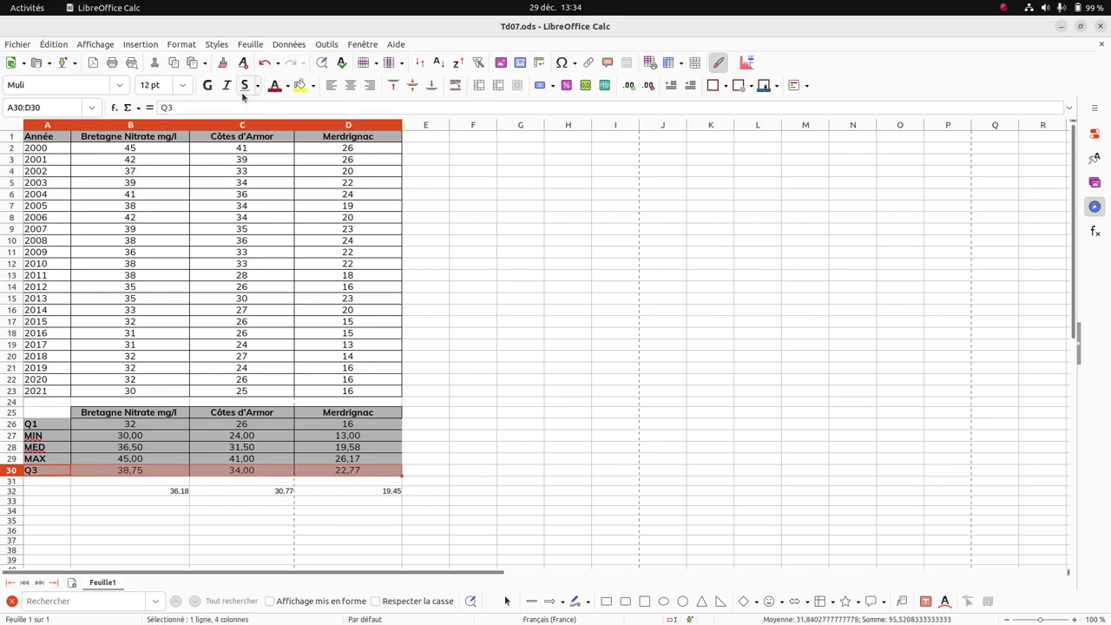
left_click(223, 62)
mouse_move(59, 488)
left_mouse_down()
mouse_move(364, 491)
mouse_move(347, 502)
left_mouse_up()
Label A32 as MOYENNE and widen column A to fit the text.
left_click(38, 492)
type("MO")
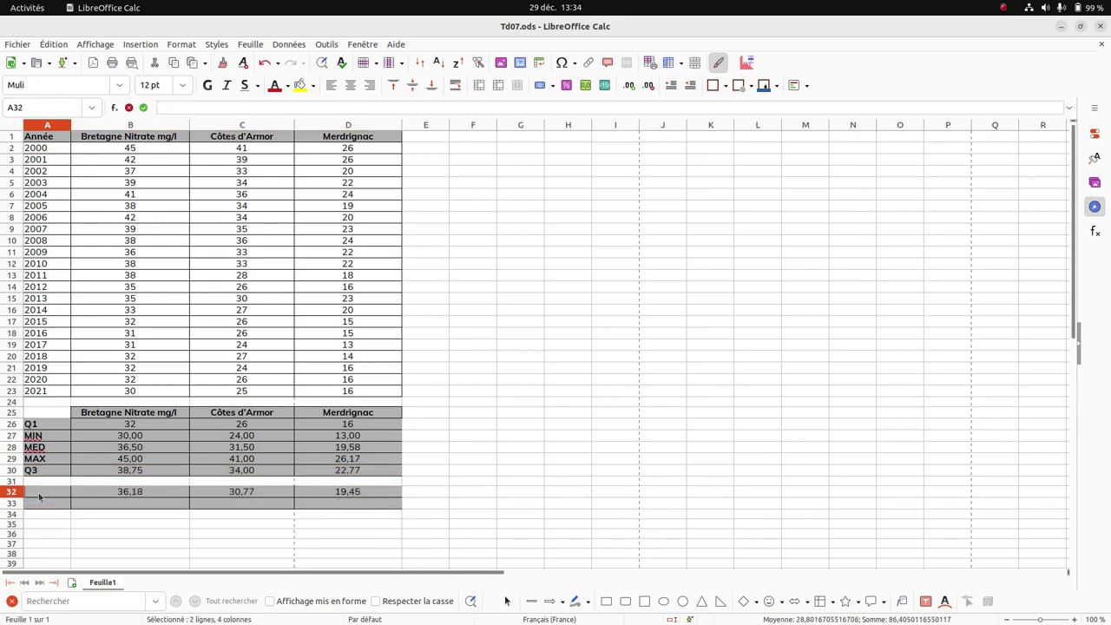
type("YENNE")
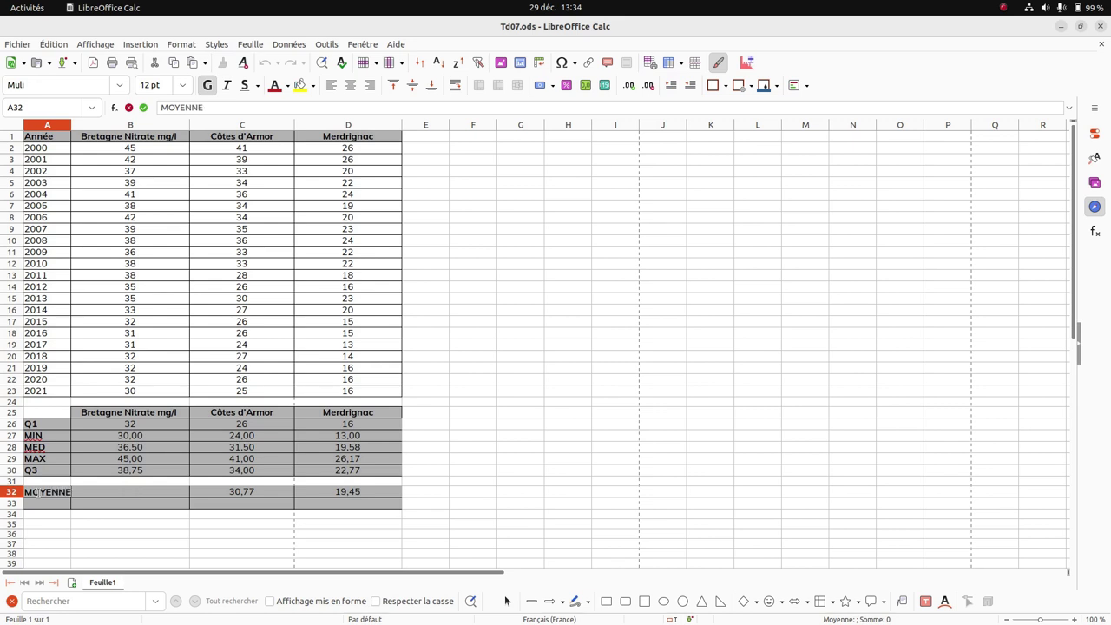
left_click(92, 505)
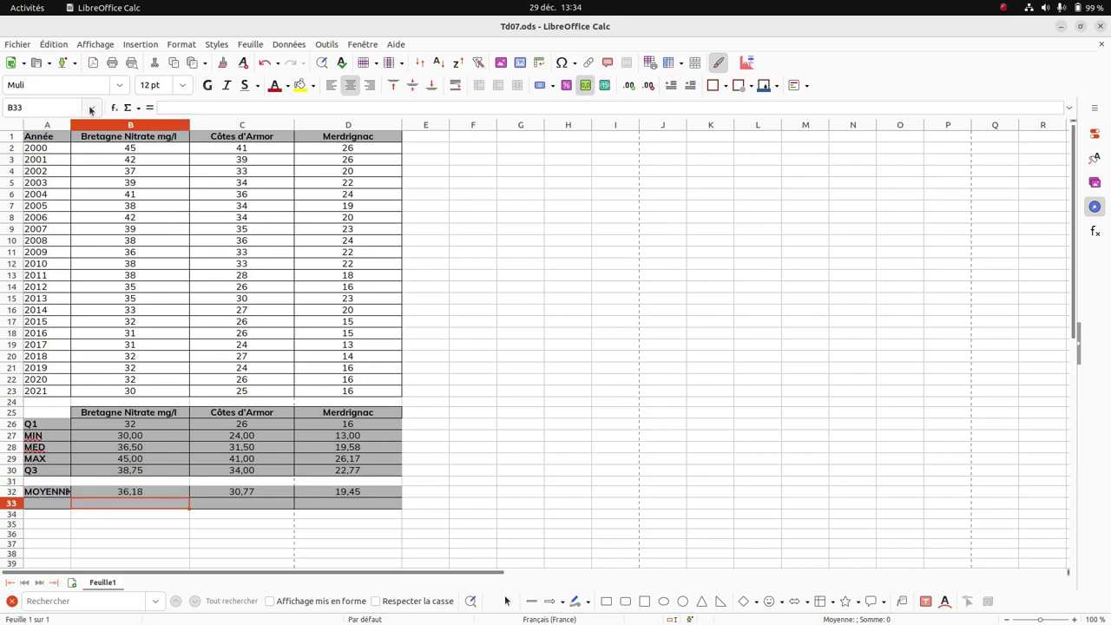
left_click_drag(71, 124, 80, 124)
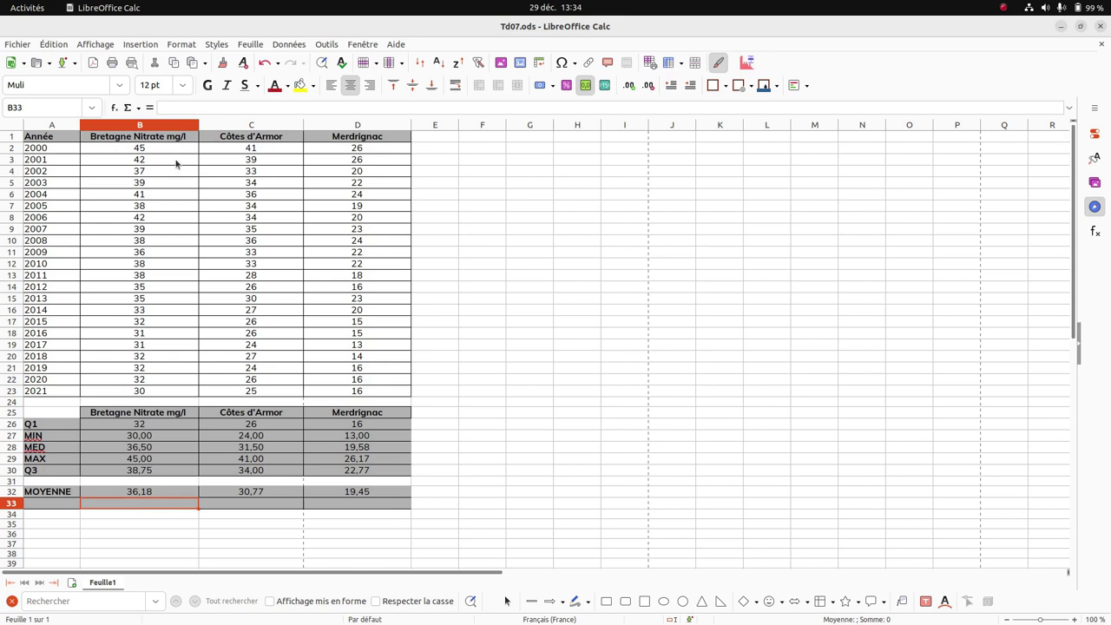
Count the values of B2:B23 in B33 with the NB function.
left_click(138, 108)
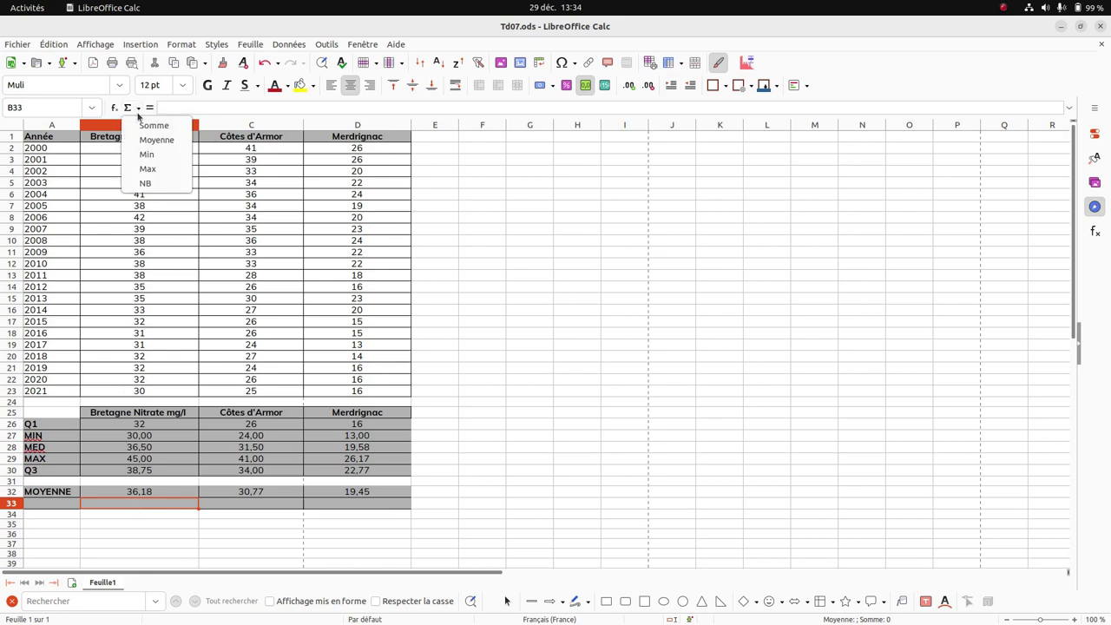
left_click(145, 186)
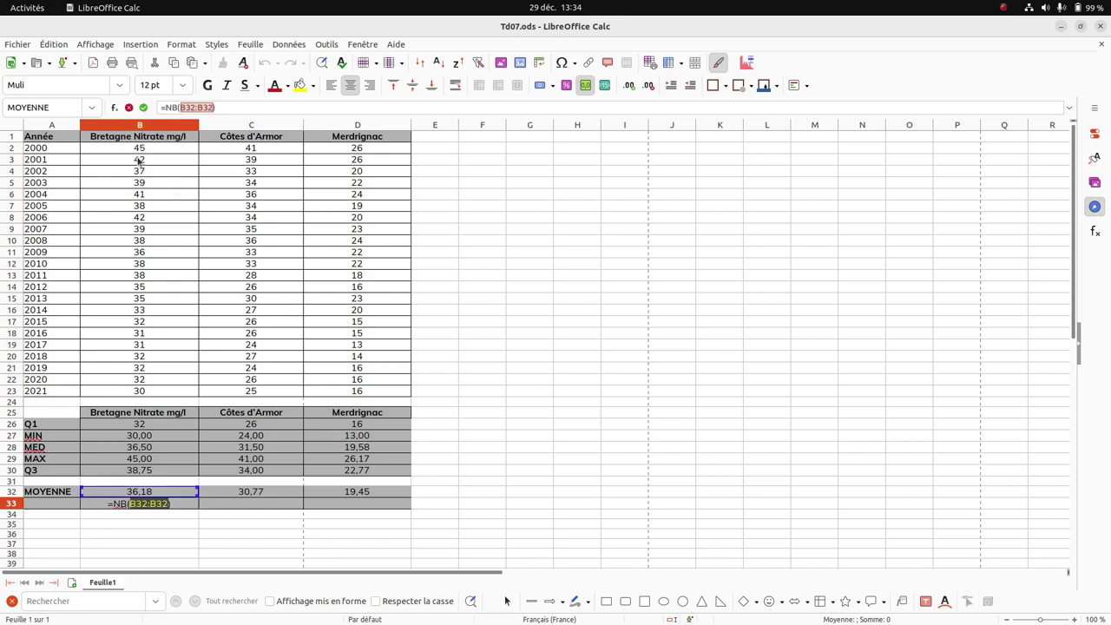
left_click(138, 151)
left_click_drag(138, 155, 138, 394)
key("Return")
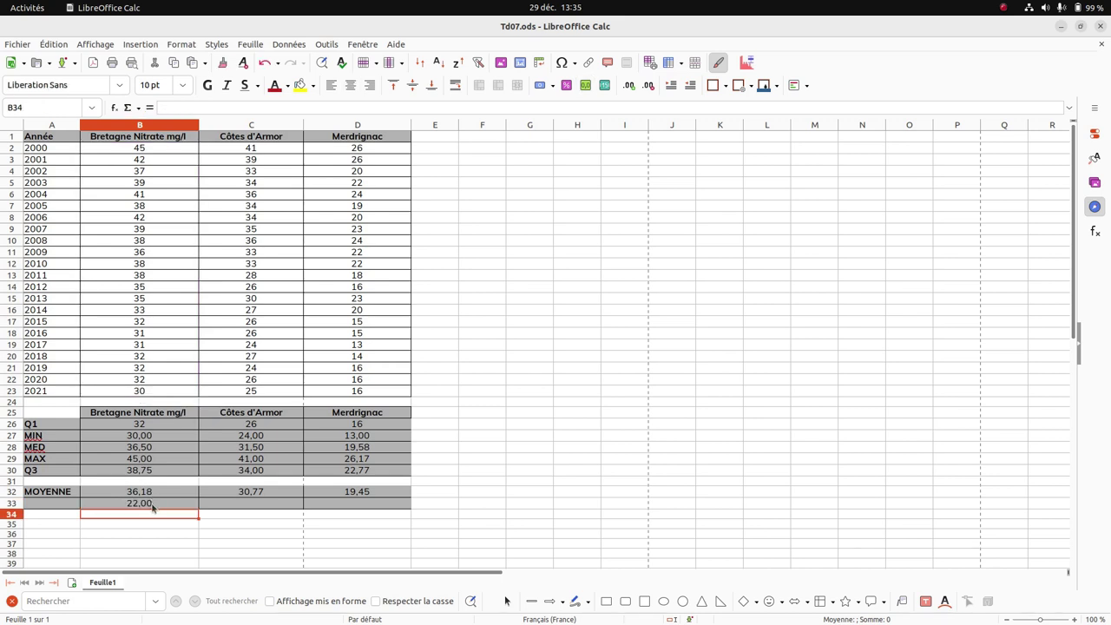
Reduce B33 to zero decimal places and fill its formula across to D33.
left_click(152, 506)
left_click(648, 85)
left_click(648, 85)
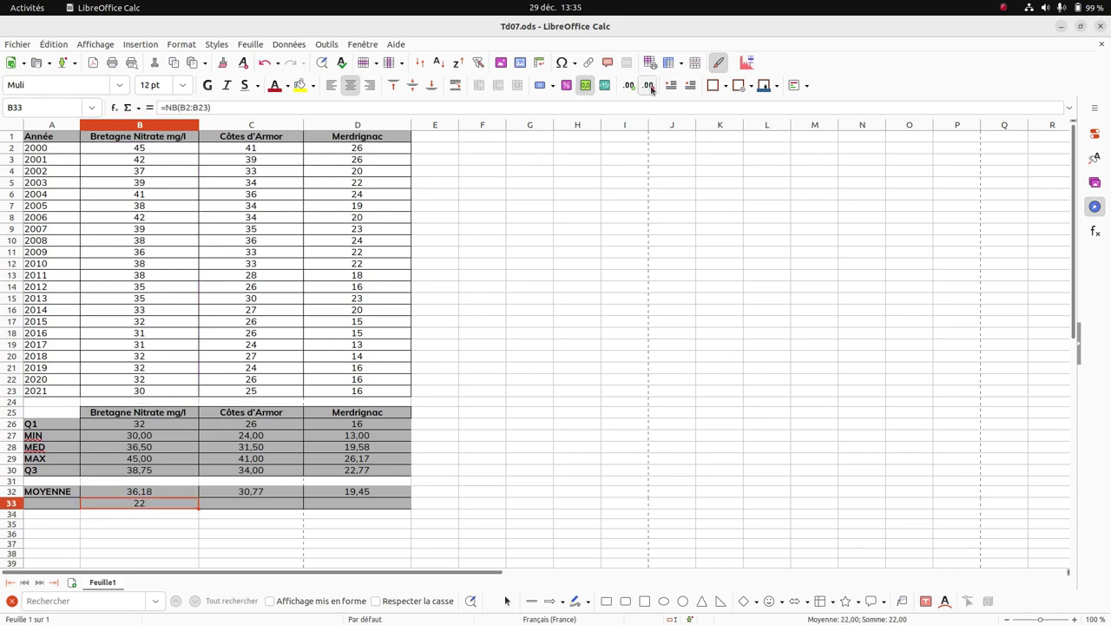
left_click_drag(198, 511, 361, 510)
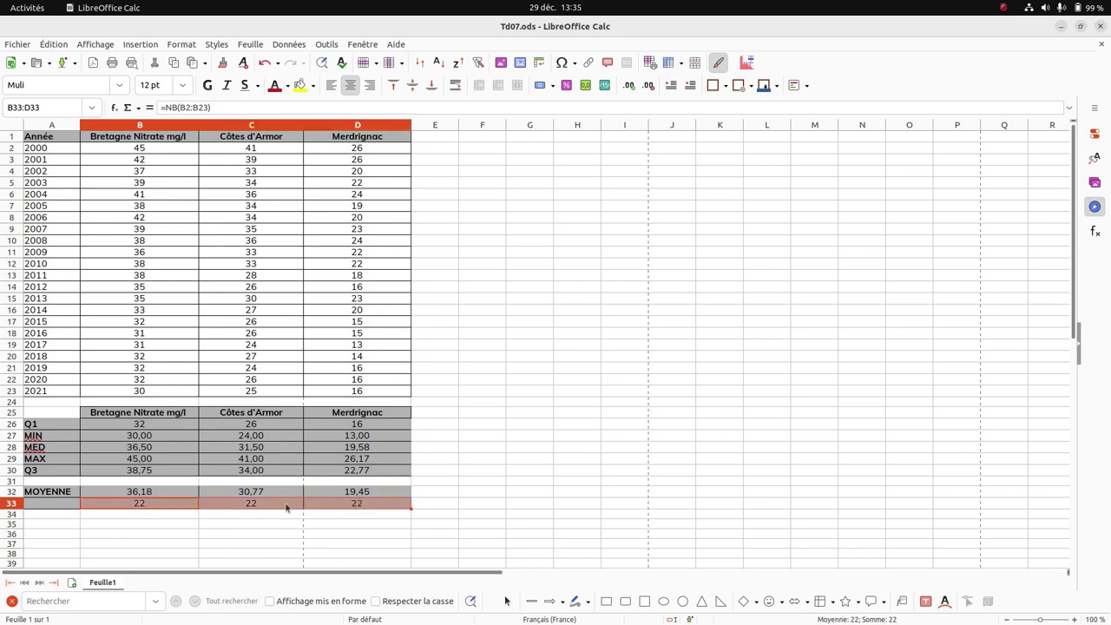
Label A33 as EFFECTIF.
left_click(58, 503)
type("EFFECTIF")
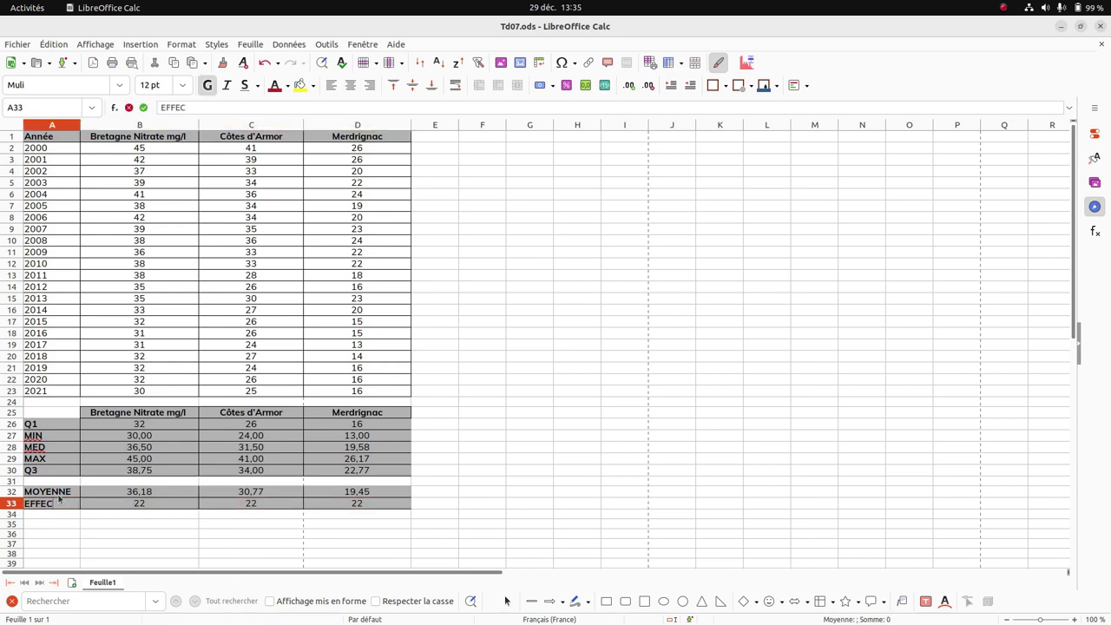
left_click(480, 478)
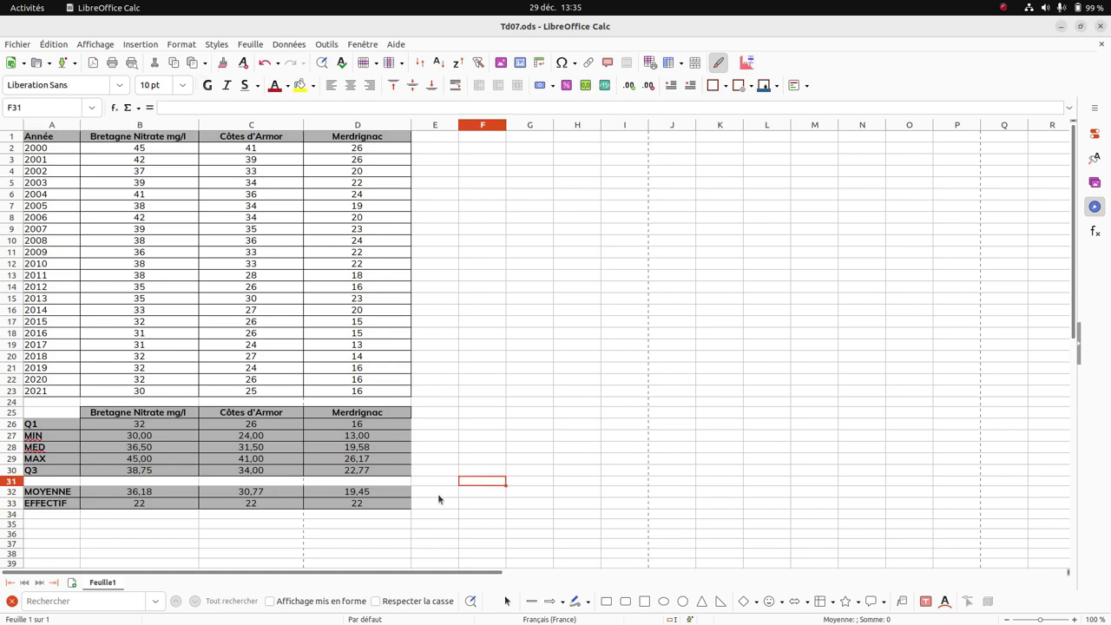